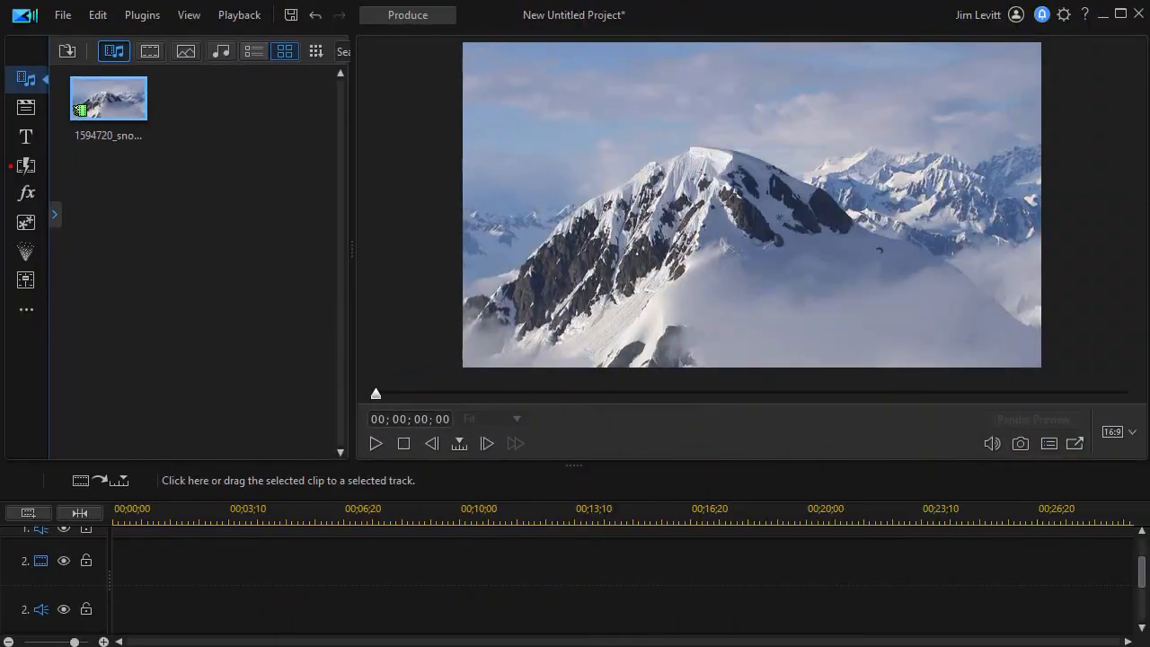
Place the snowyPeaks clip at the start of video track 1, preview it, and return the playhead to the beginning
left_click_drag(106, 108, 94, 539)
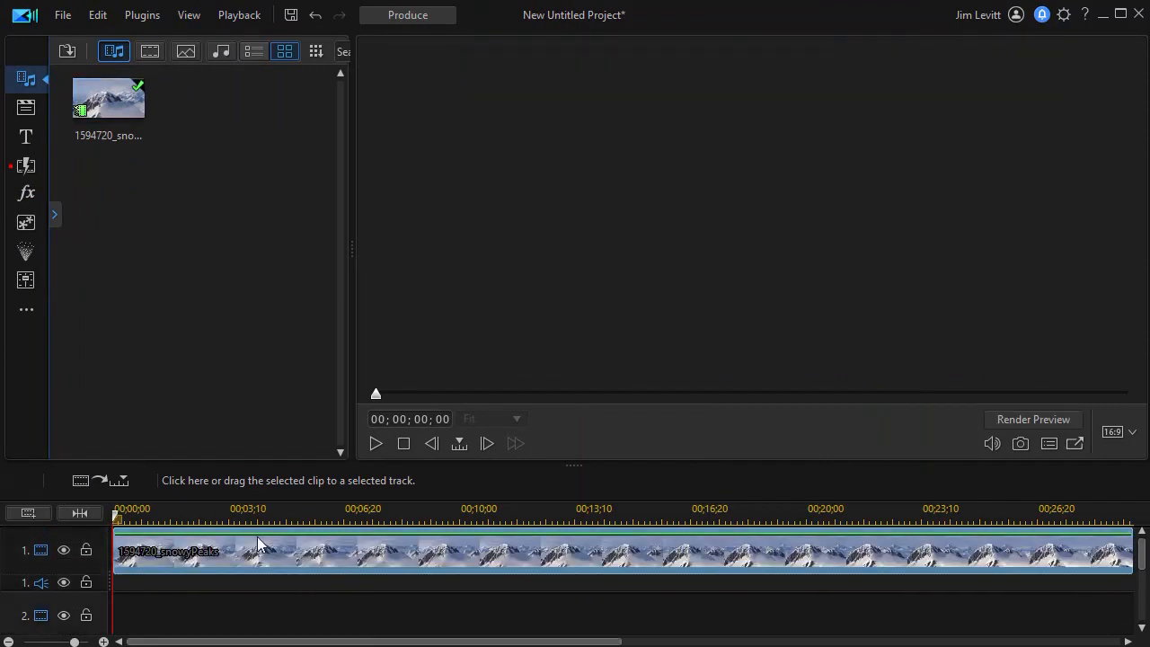
left_click(375, 444)
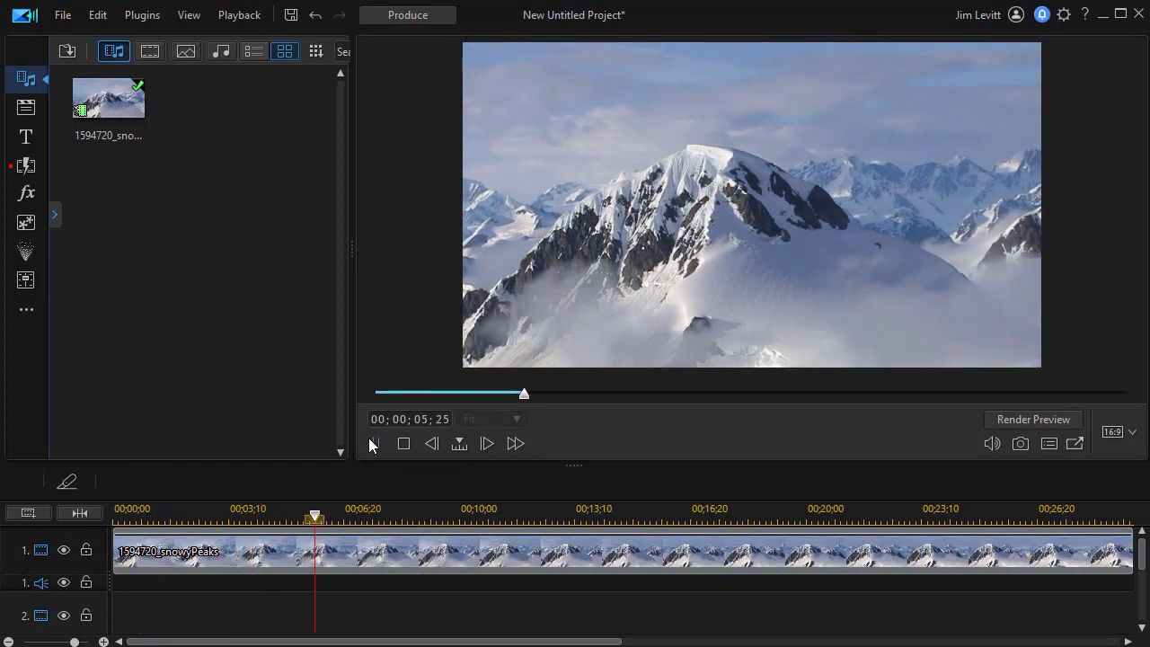
left_click(372, 440)
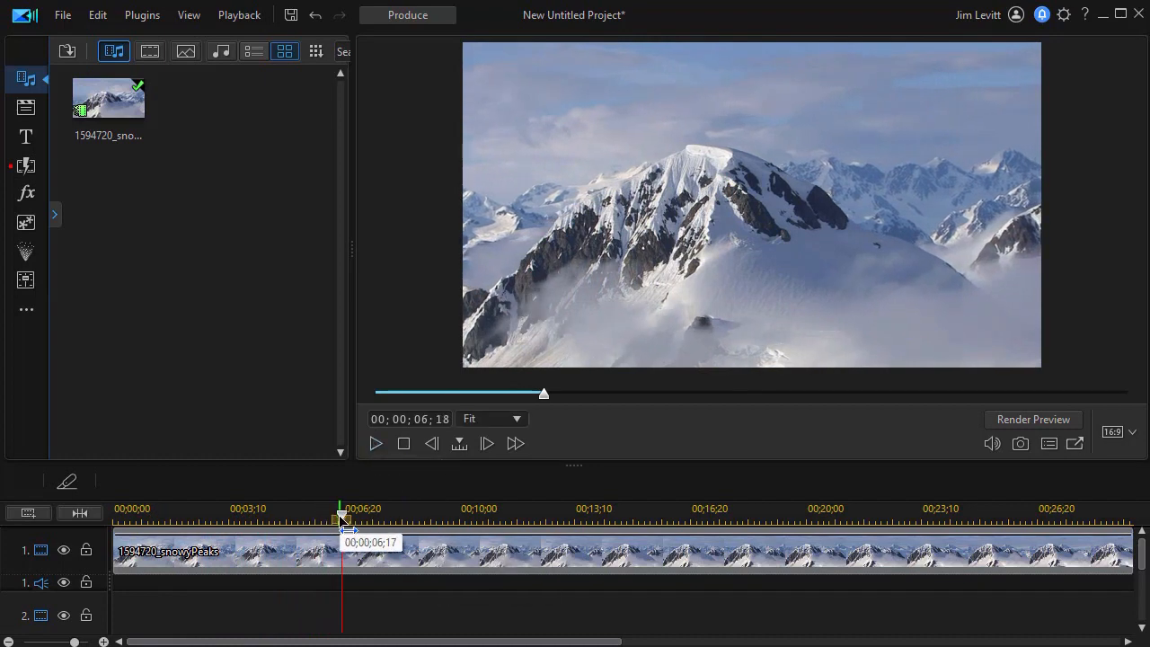
left_click_drag(343, 516, 223, 539)
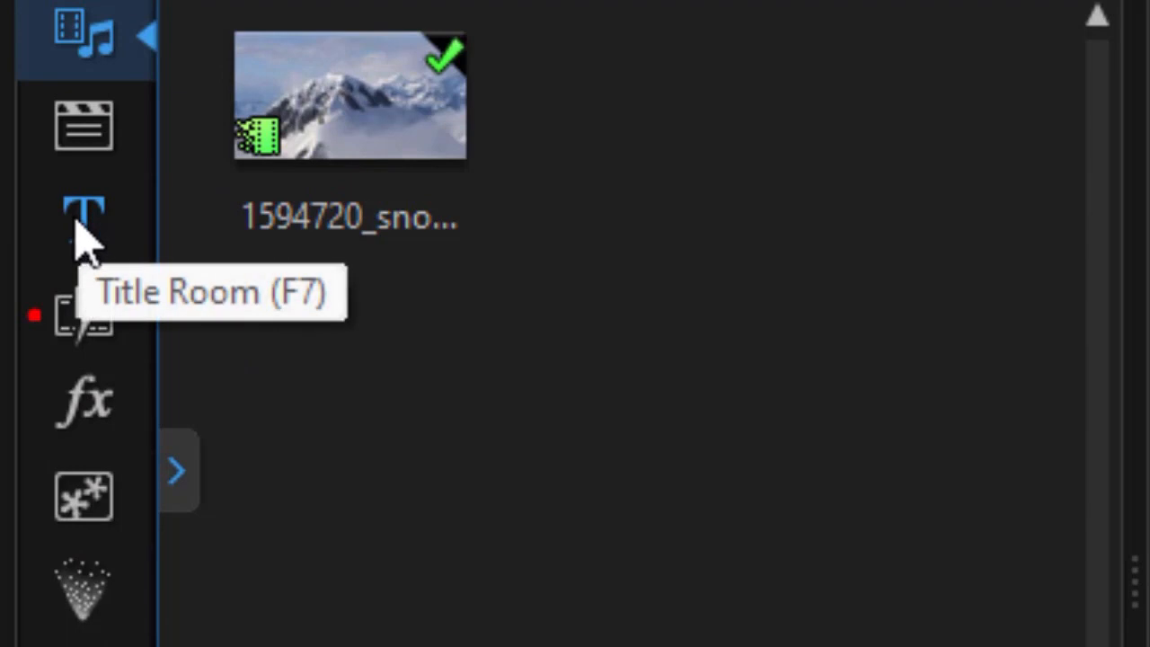
Add the Default title at the start of video track 2 and check its duration setting
left_click(85, 238)
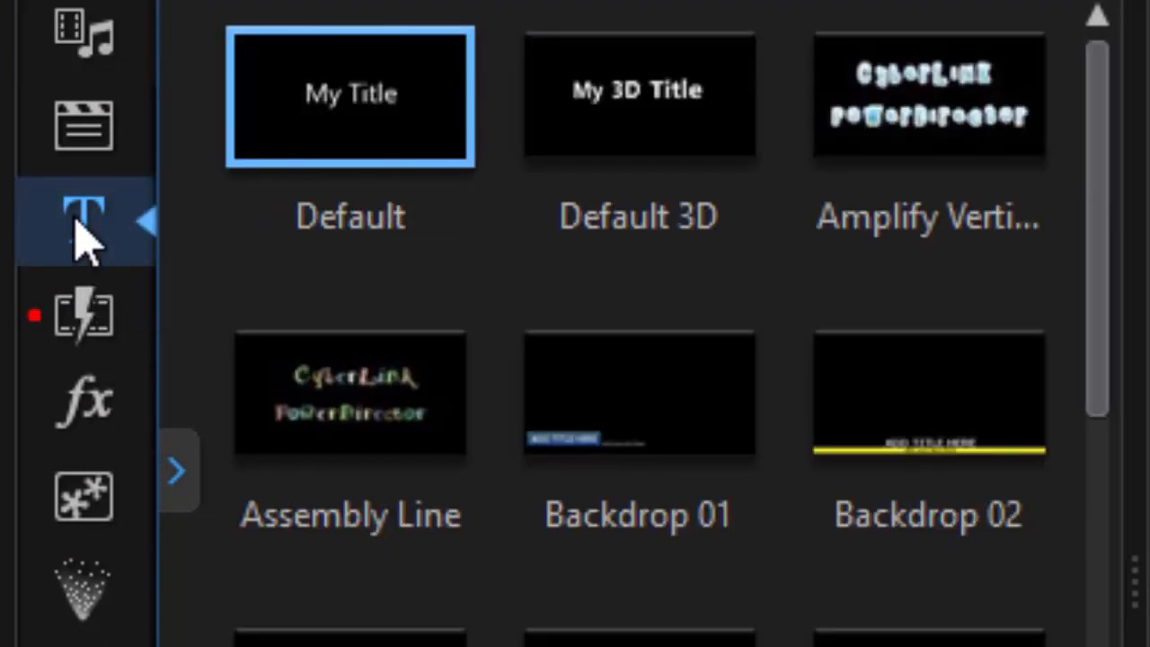
left_click_drag(342, 98, 56, 566)
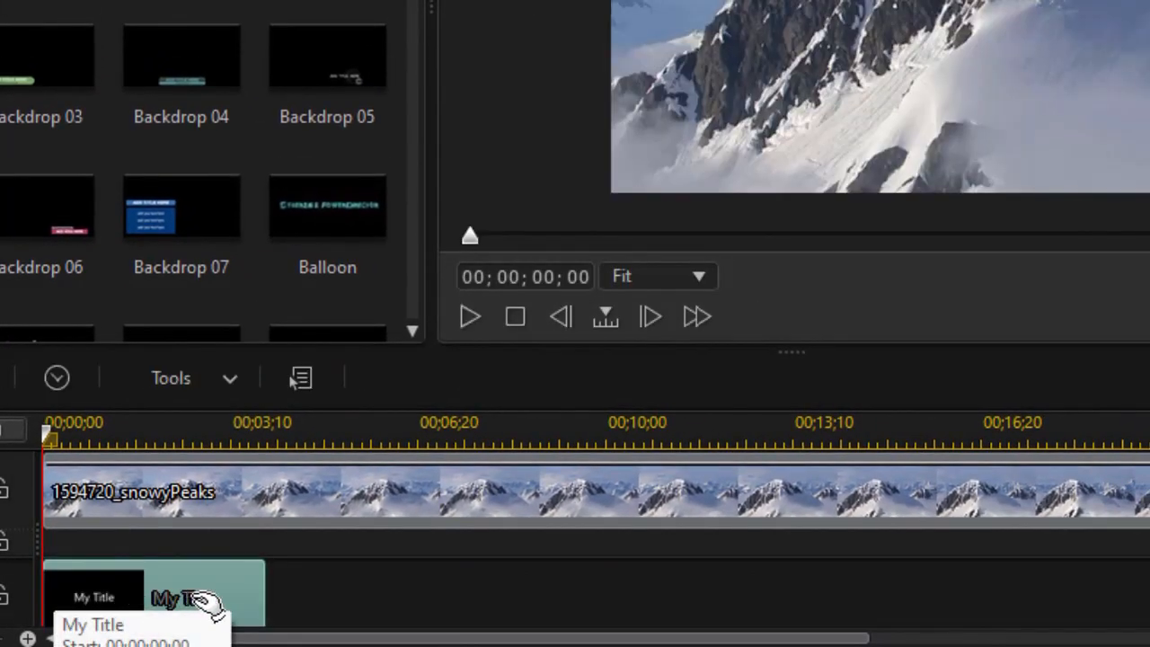
scroll(202, 608, "down", 1)
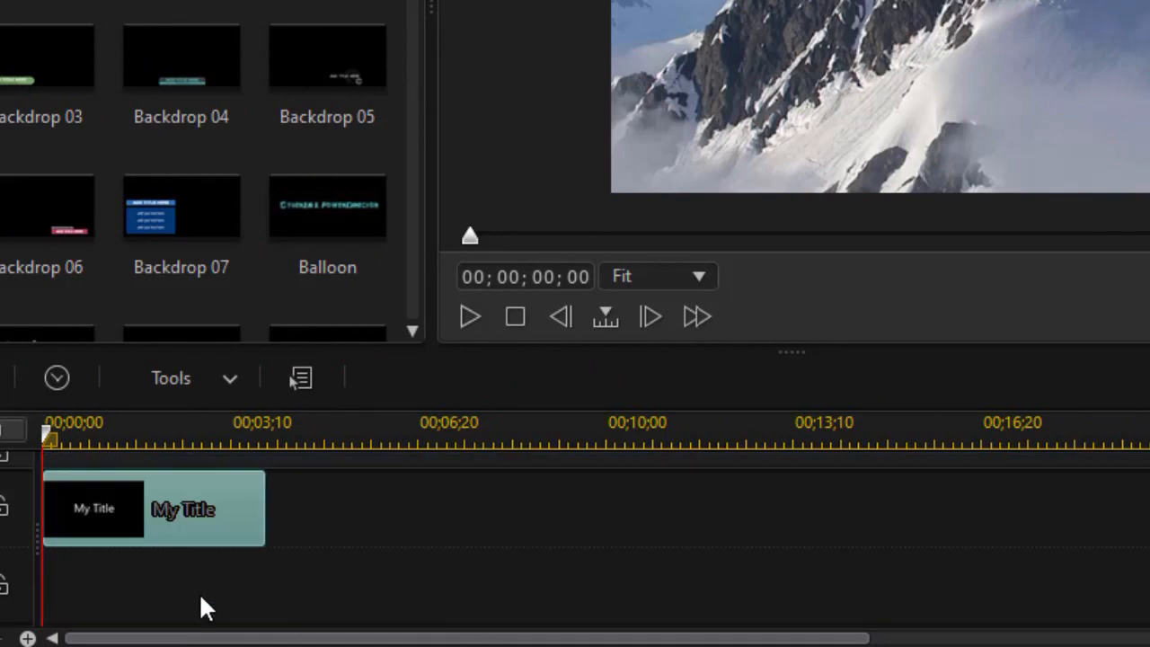
left_click(63, 375)
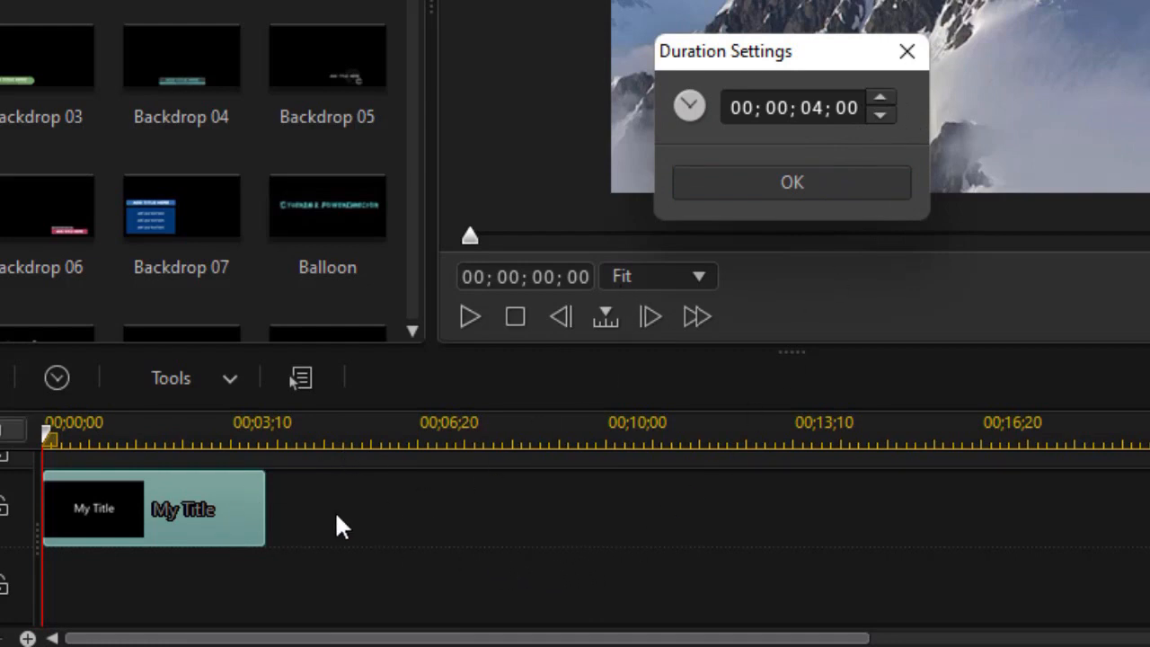
left_click(753, 184)
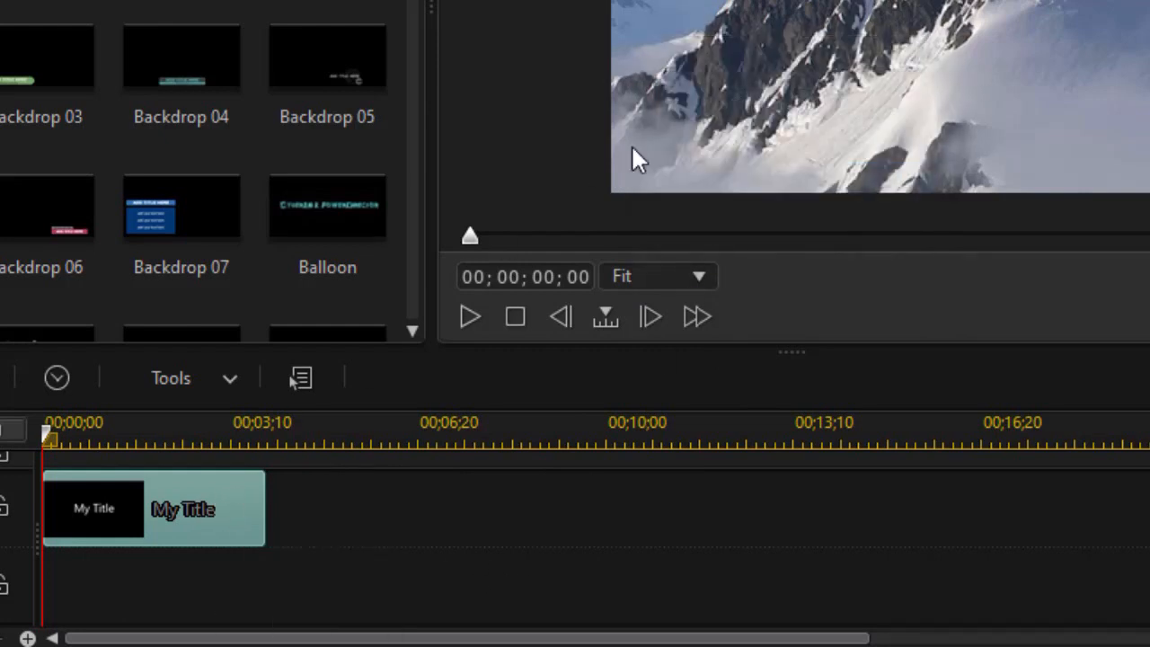
Open the My Title clip in the Title Designer and set the font of all its text to Impact
left_click(197, 533)
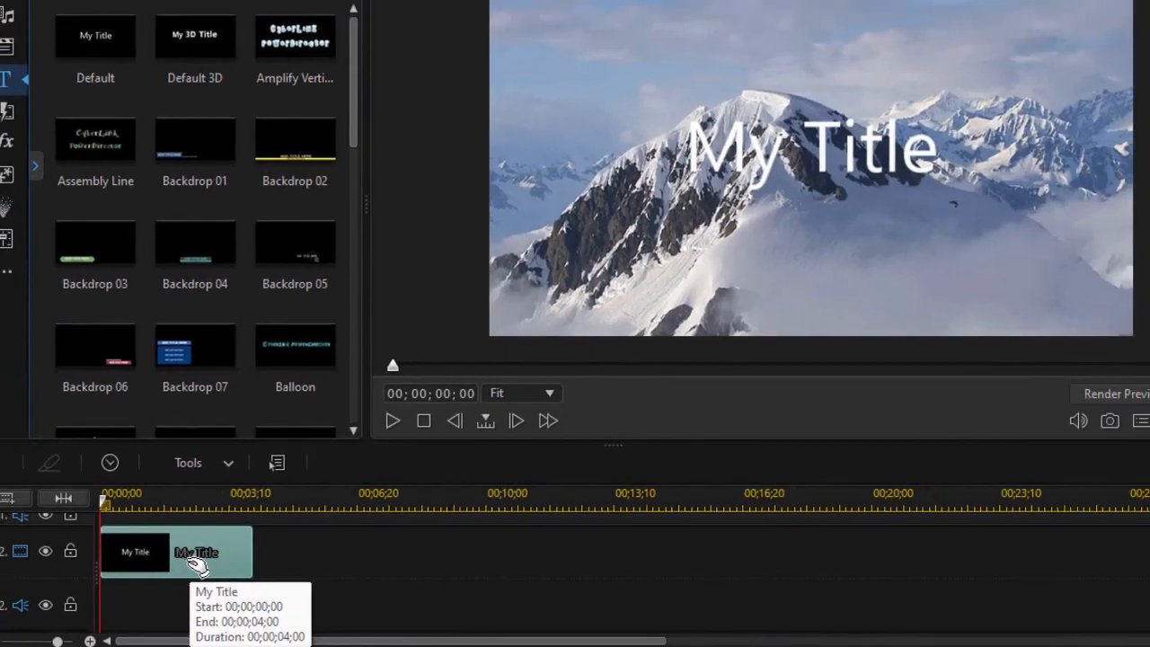
double_click(184, 530)
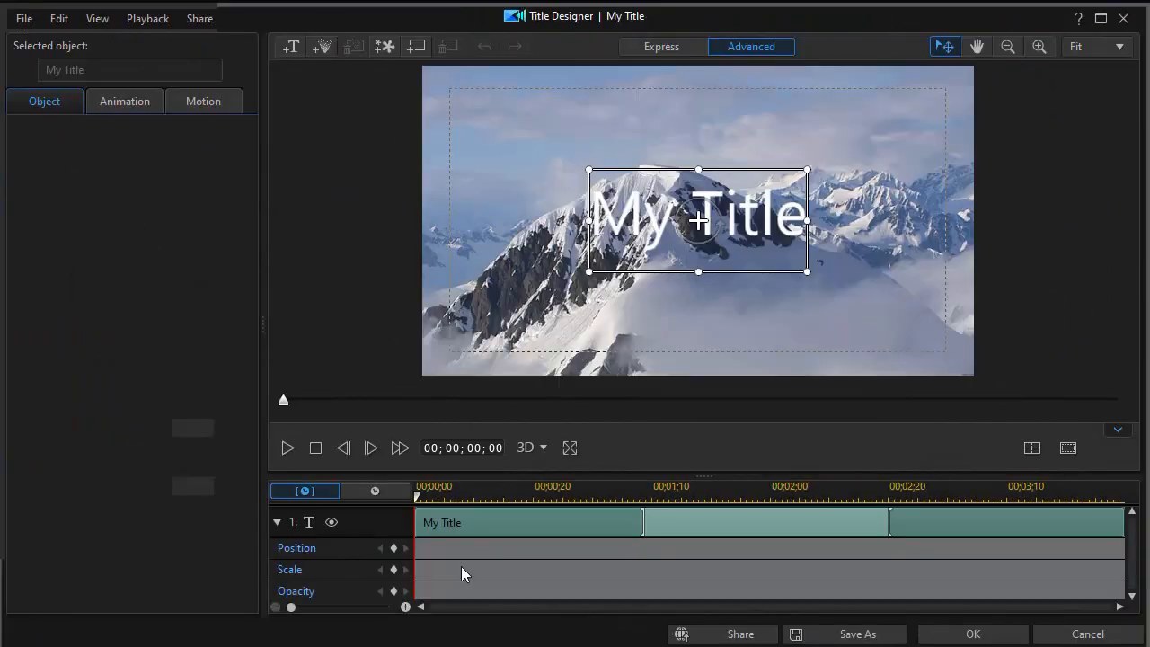
left_click(618, 203)
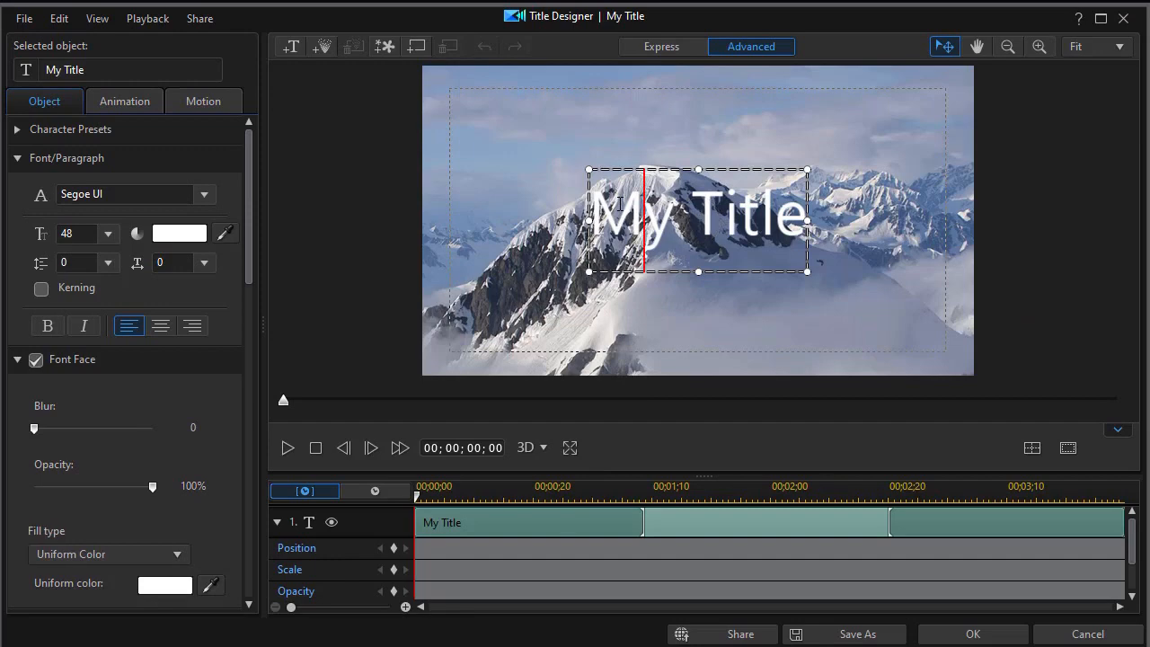
key("ctrl+a")
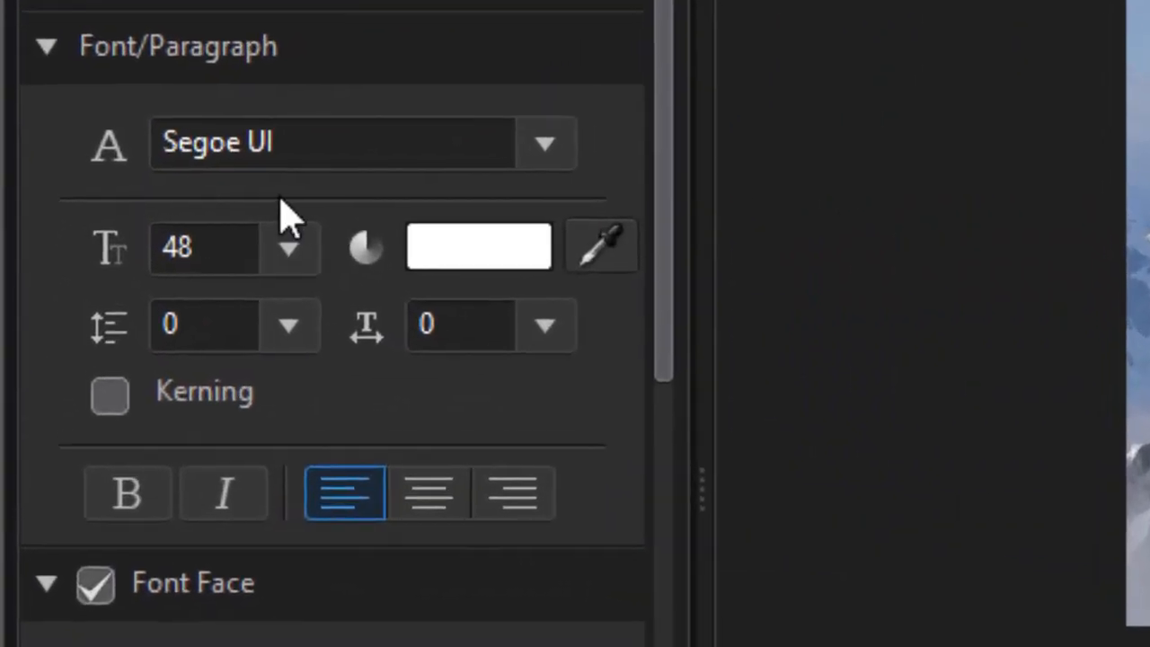
left_click(115, 194)
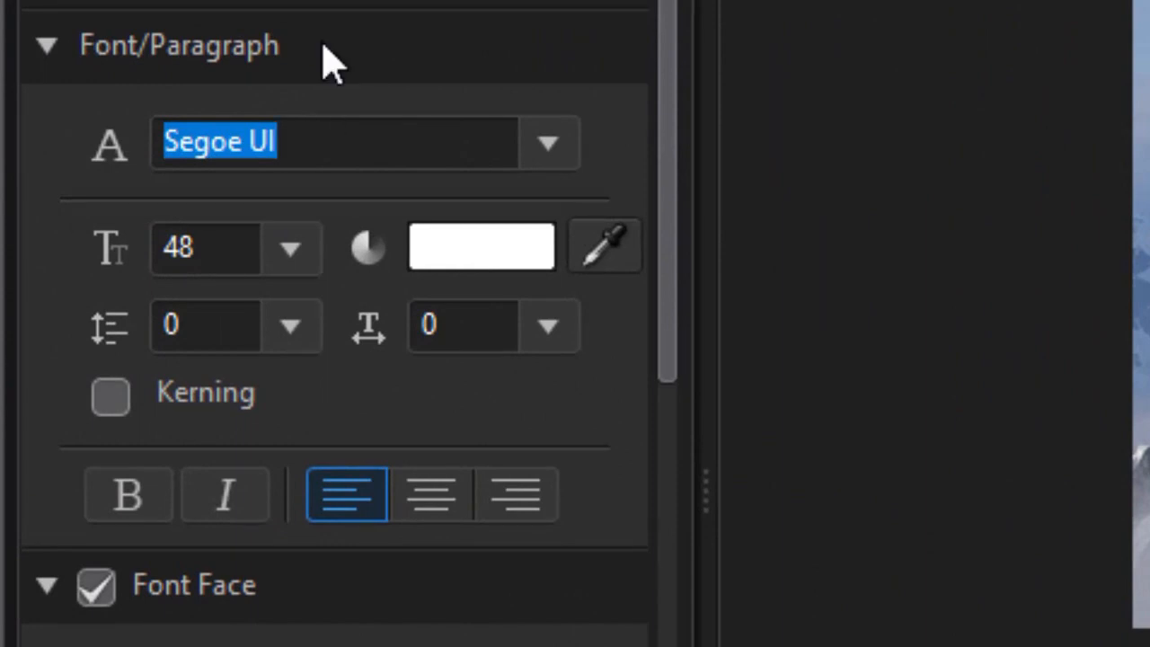
type("Impact")
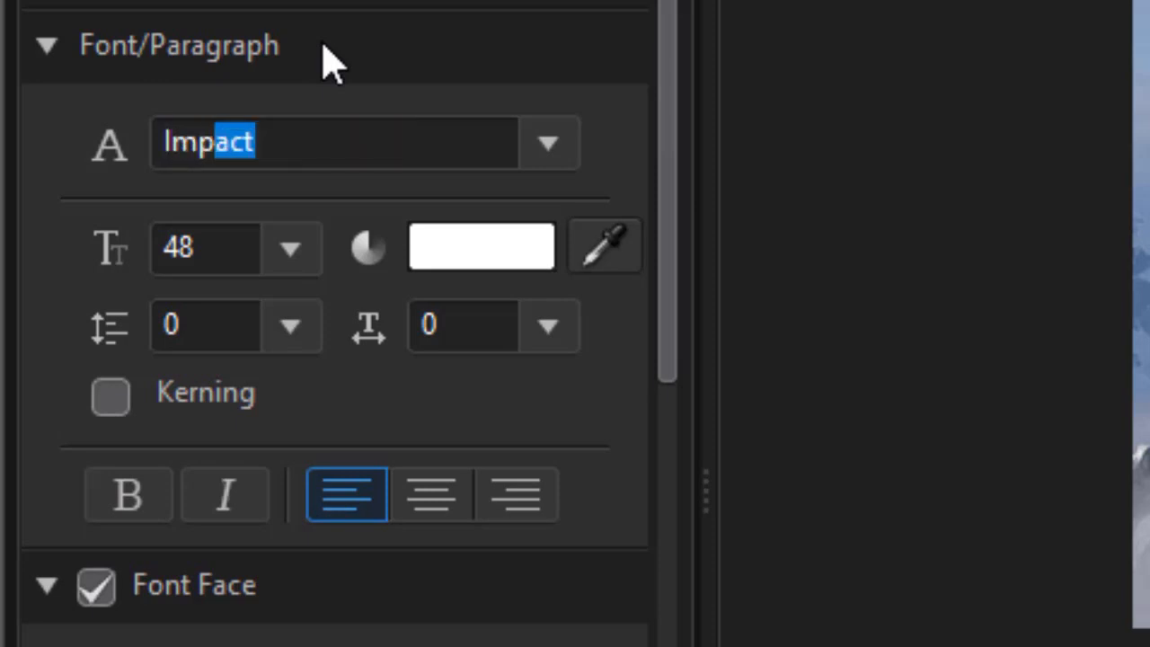
key("Return")
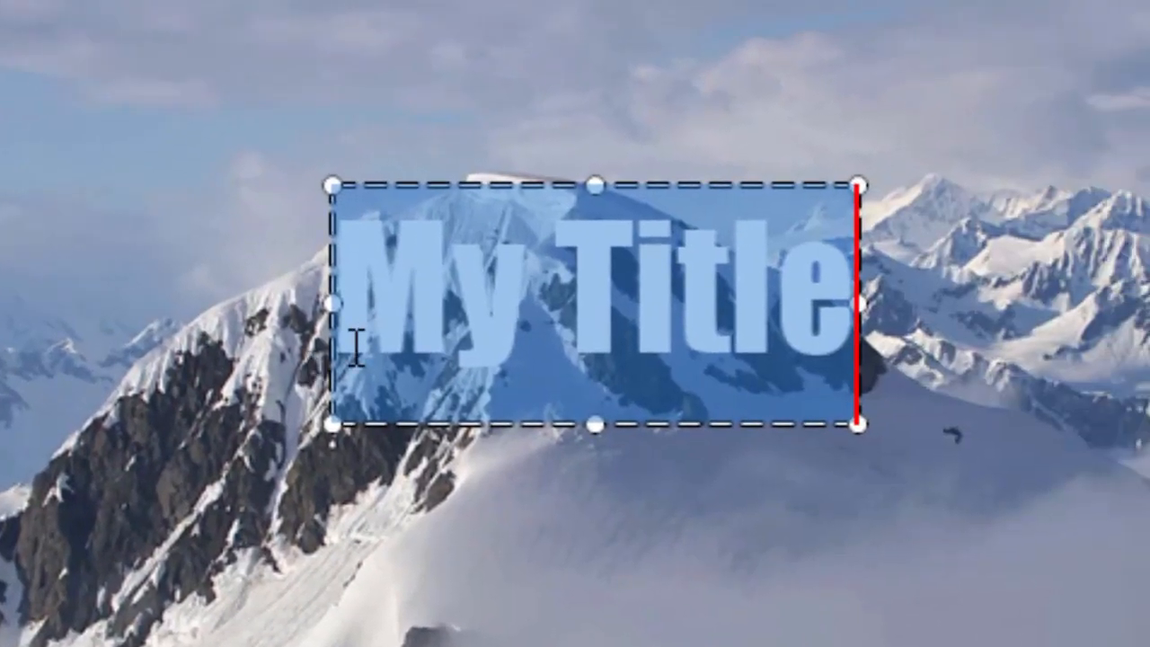
Replace the title text with "EXTREME" and "SPORTS" on two separate lines
left_click(357, 346)
left_click_drag(350, 304, 900, 292)
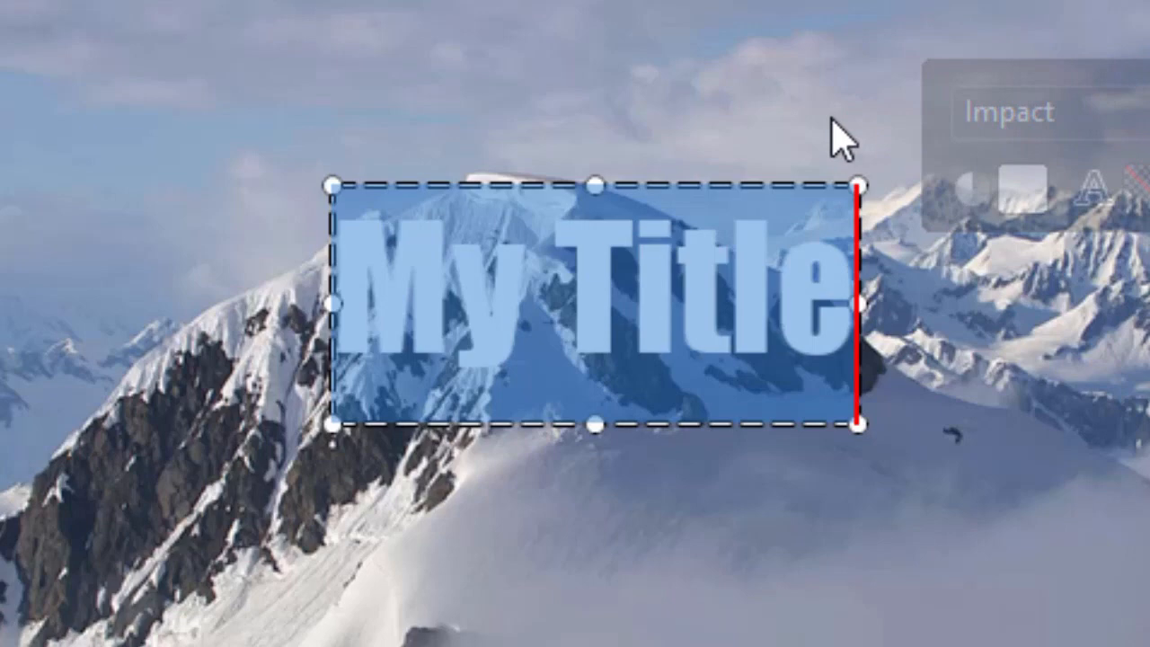
type("EXTREME")
key("Return")
type("SPORTS")
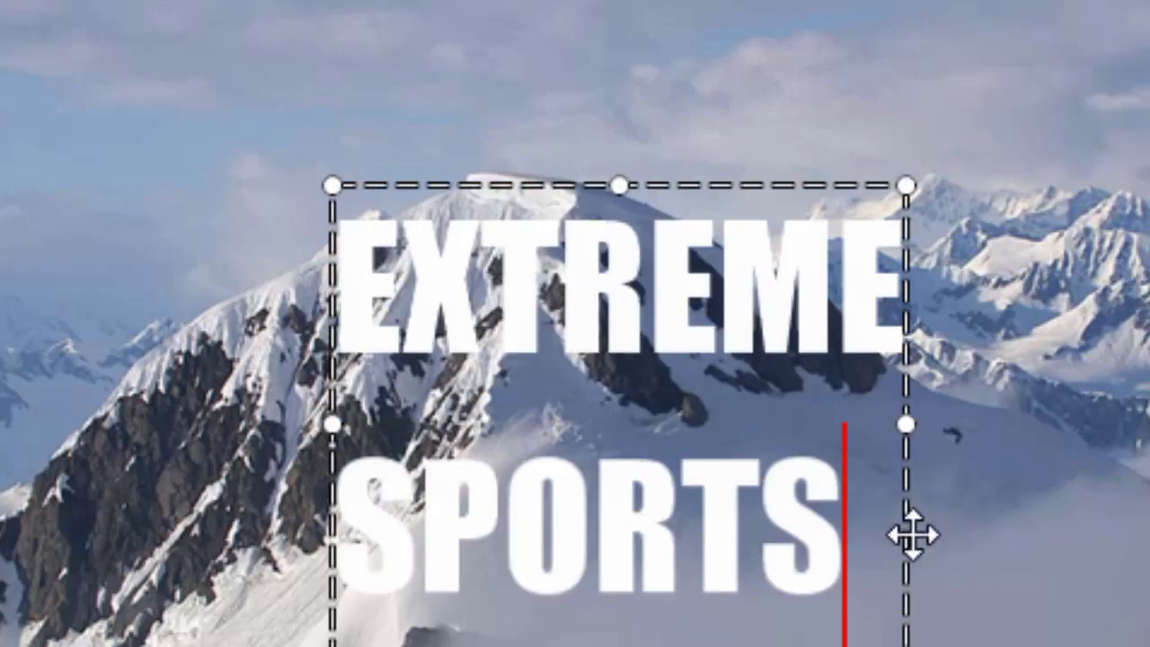
Set the line spacing of the whole title text to -24 and center-align it
key("ctrl+a")
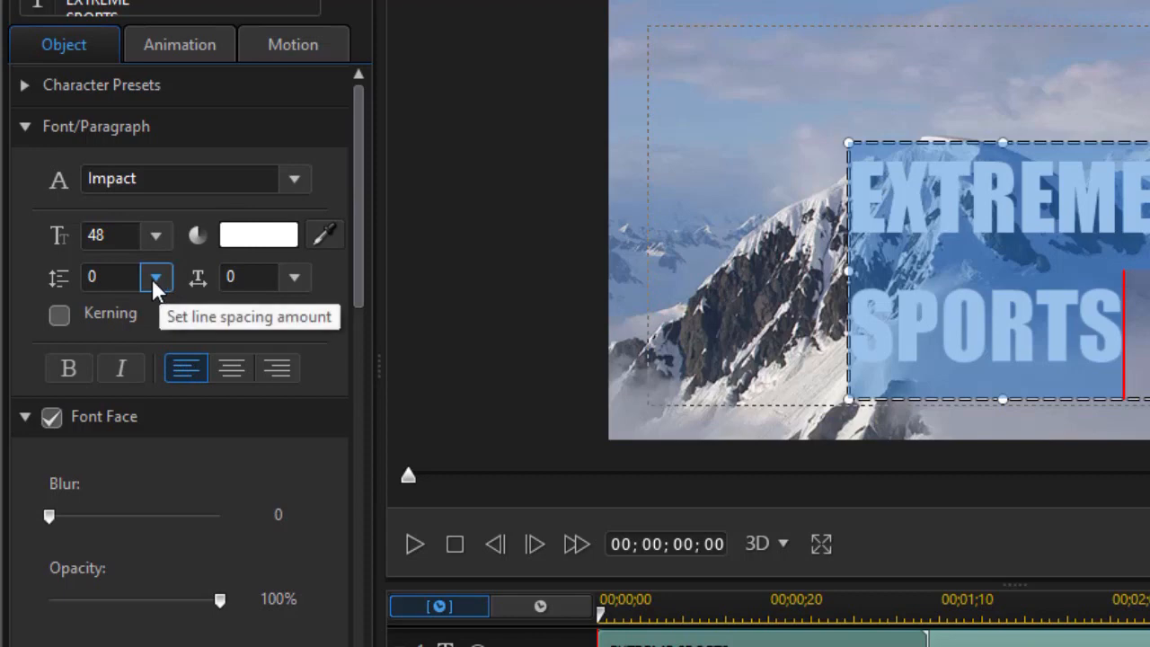
left_click(155, 278)
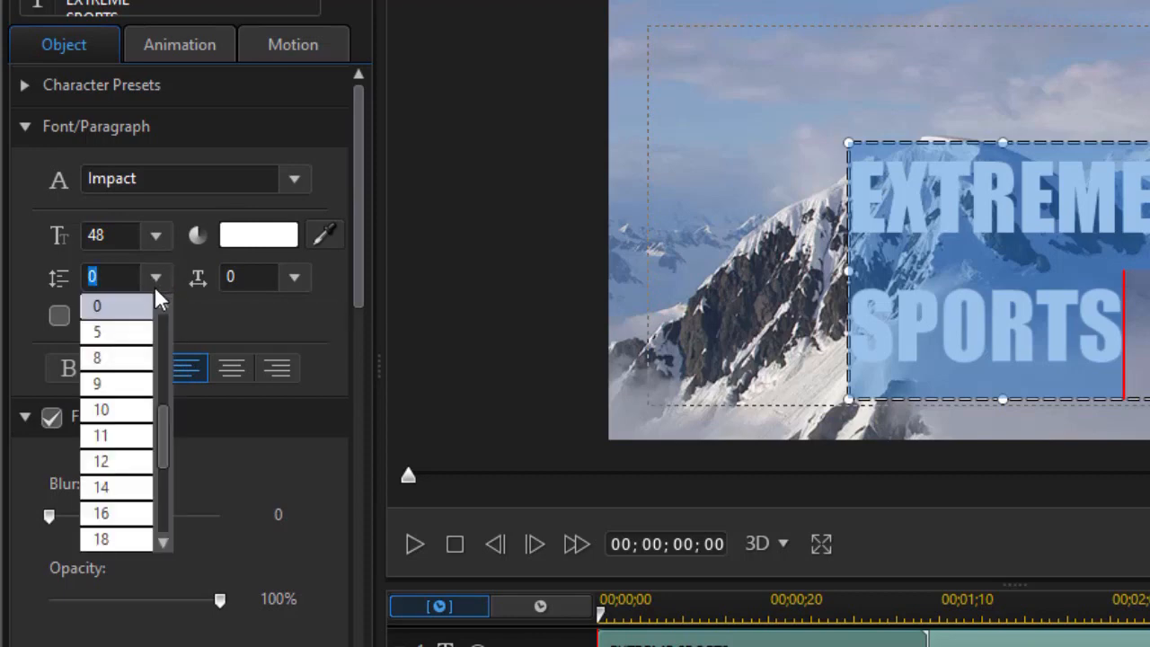
scroll(161, 422, "up", 5)
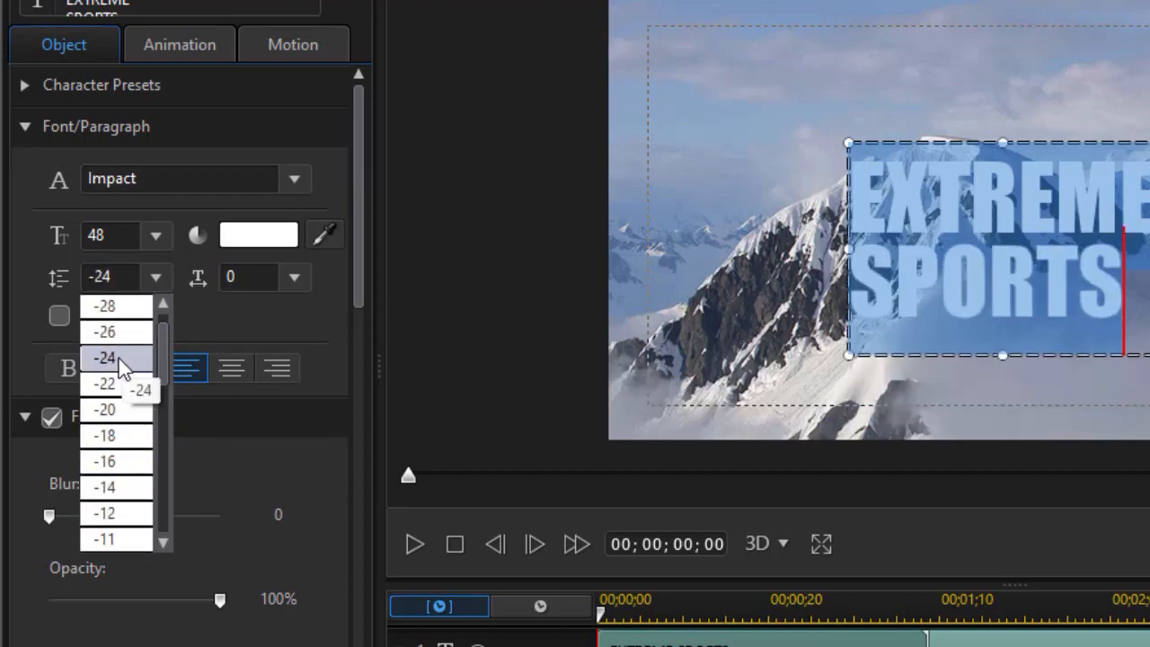
left_click(115, 359)
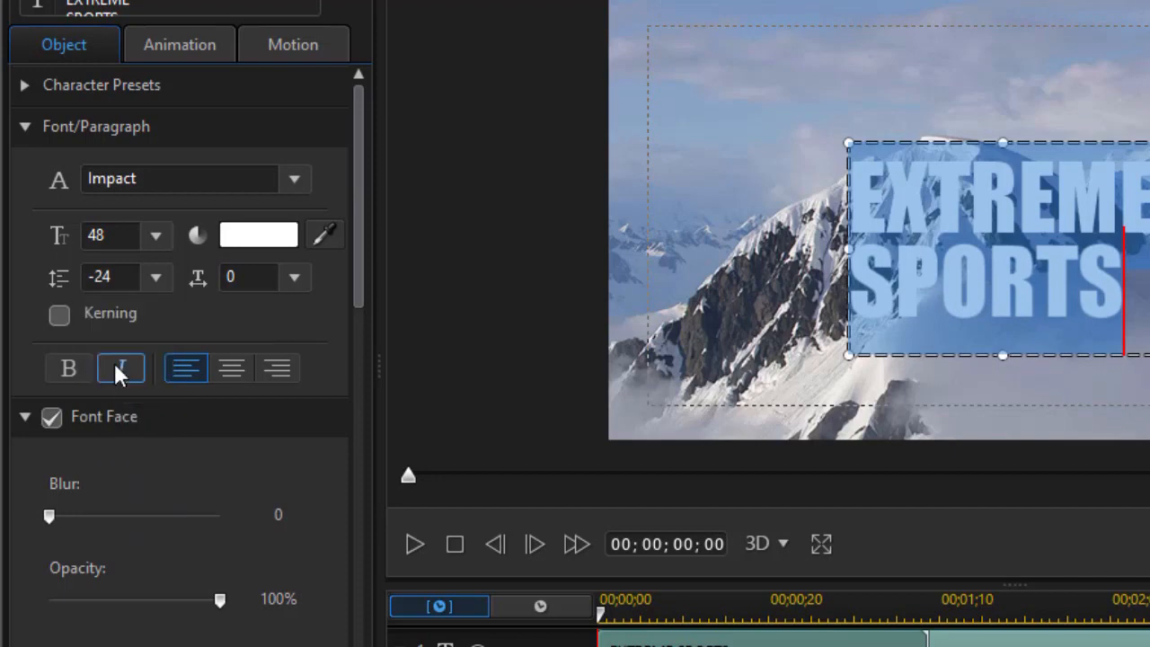
left_click(232, 368)
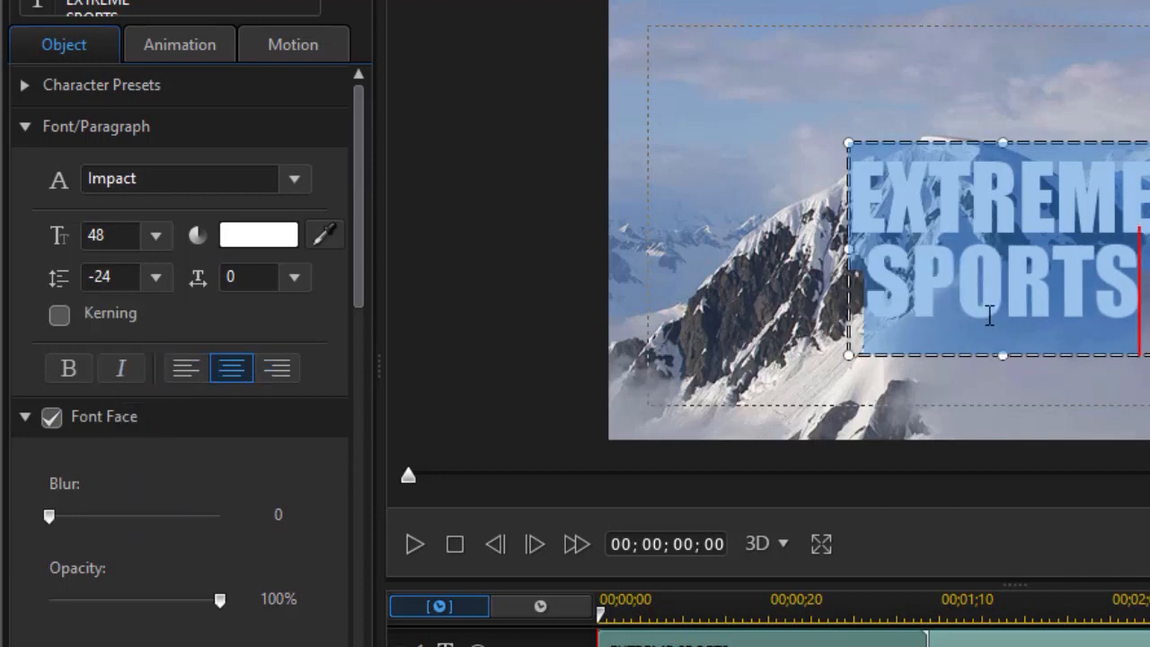
Change the font face fill type of the title text to Gradient Color
left_click_drag(364, 283, 353, 367)
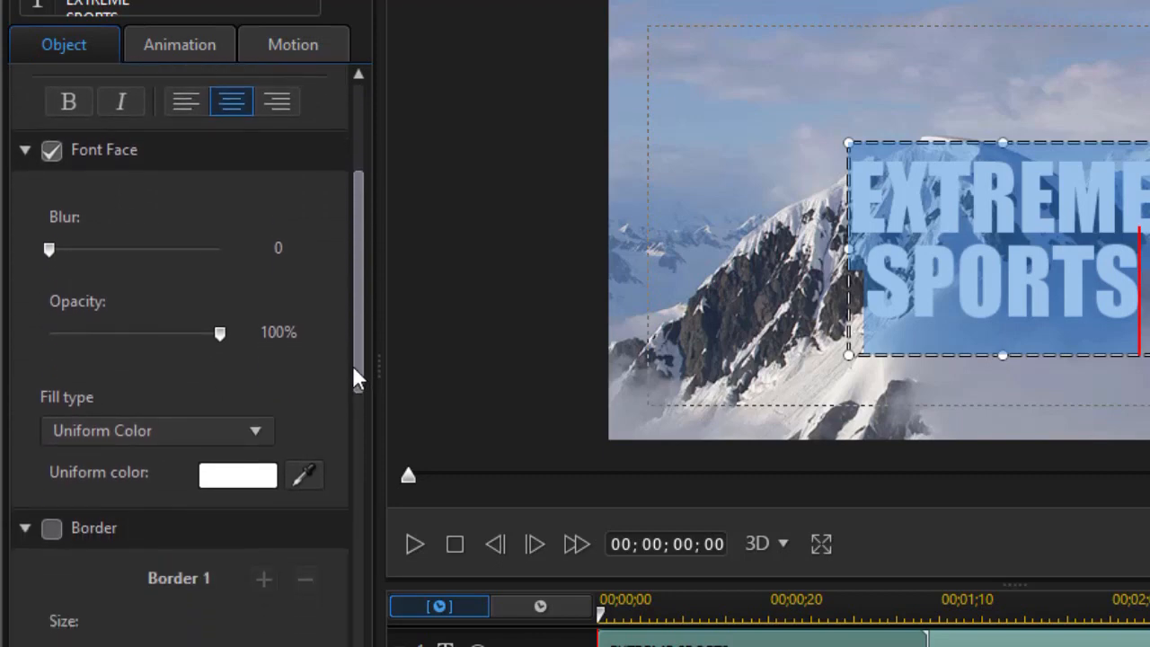
left_click(257, 432)
left_click(200, 486)
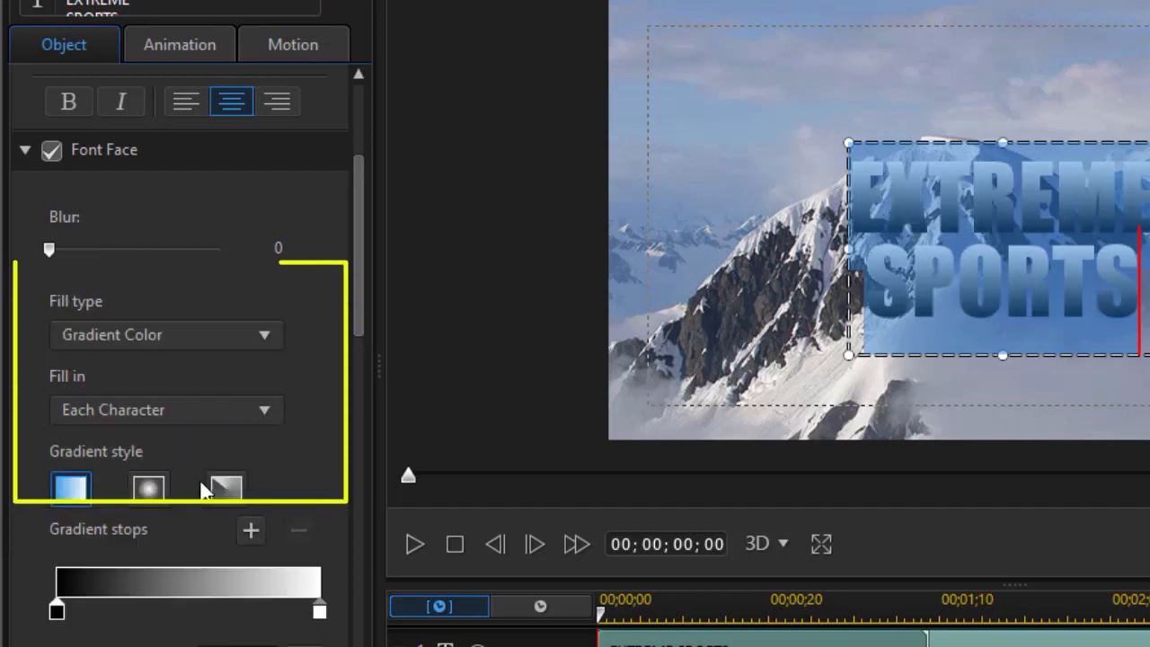
Set the black gradient stop at 0% to red (FF0000)
left_click_drag(359, 303, 360, 344)
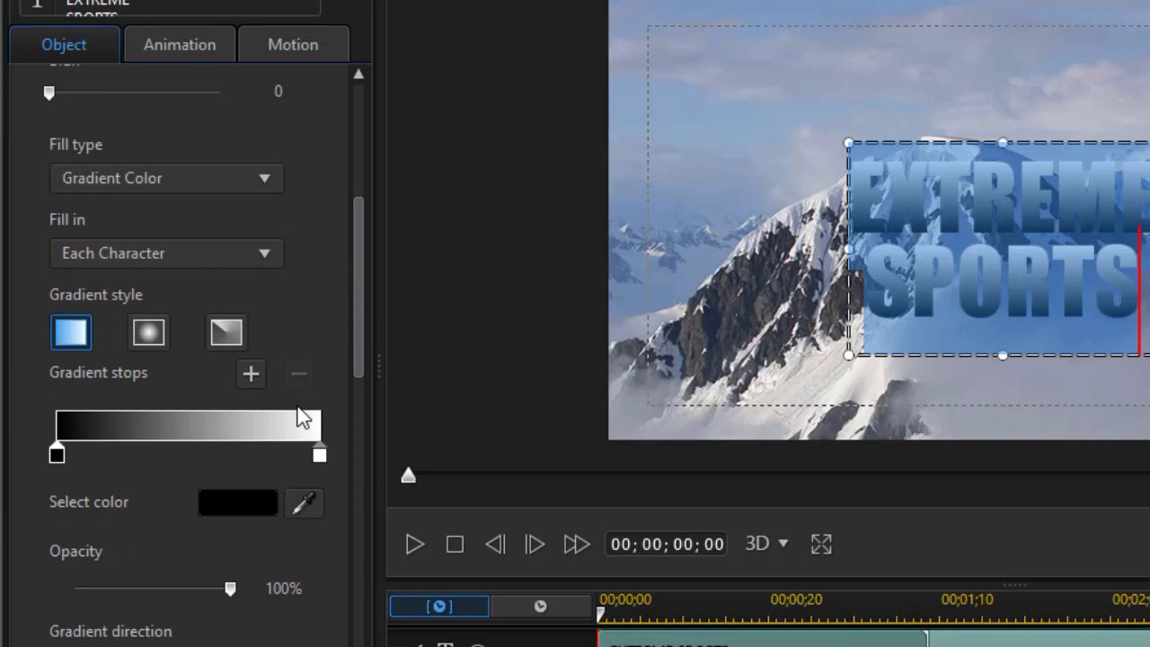
left_click(57, 456)
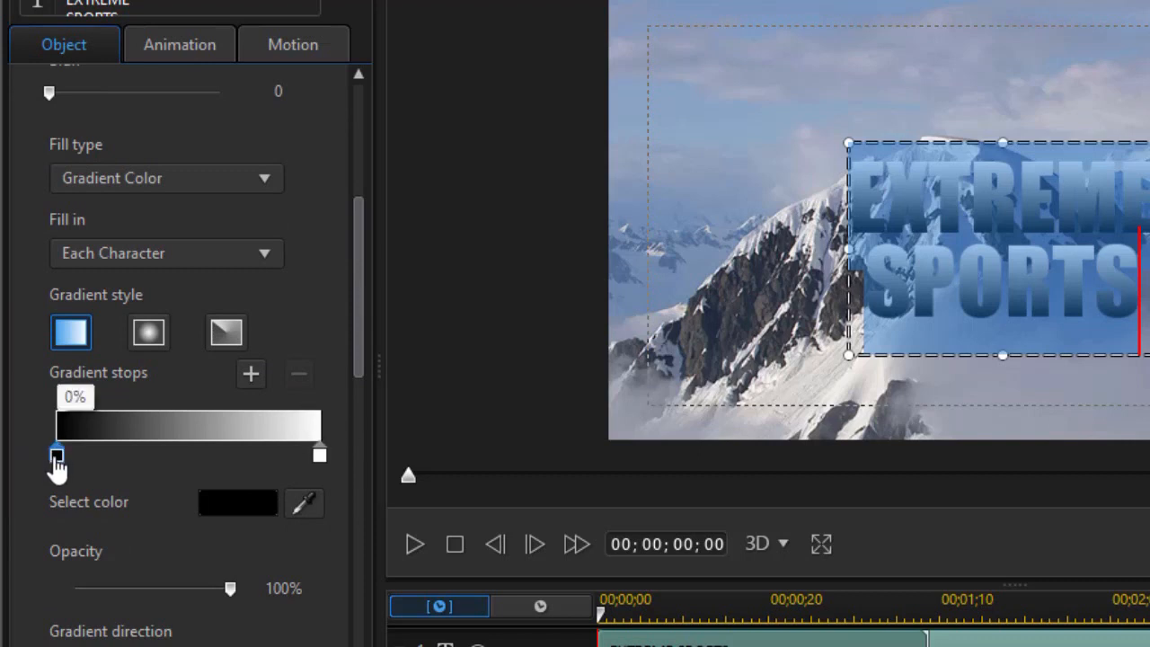
left_click(239, 495)
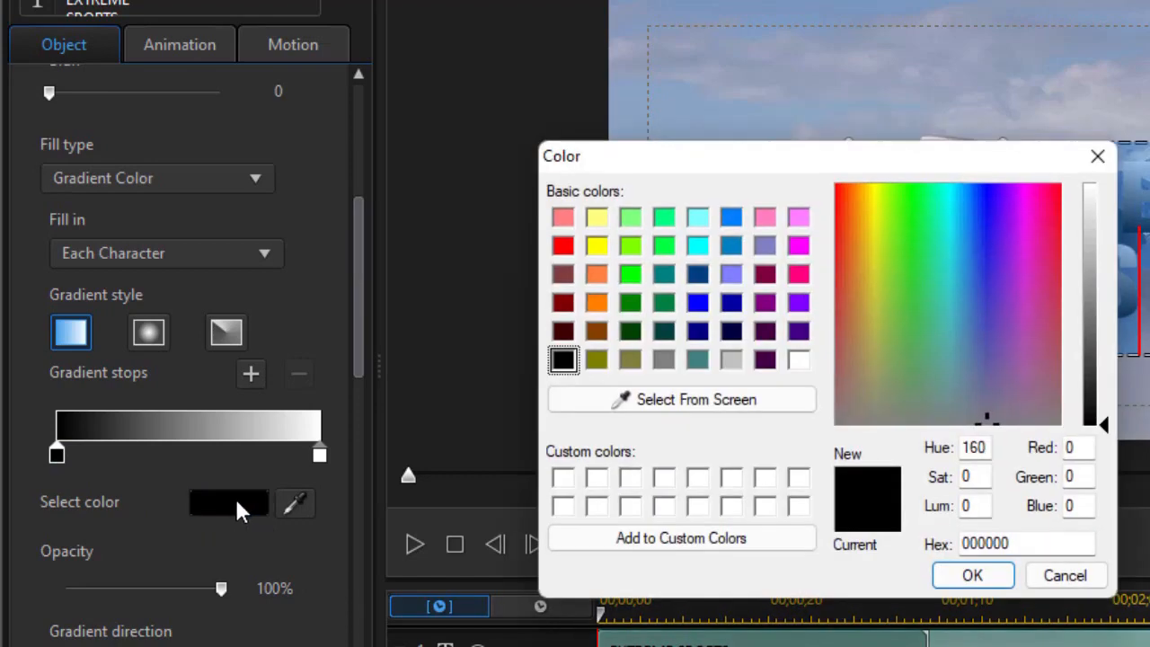
left_click(562, 246)
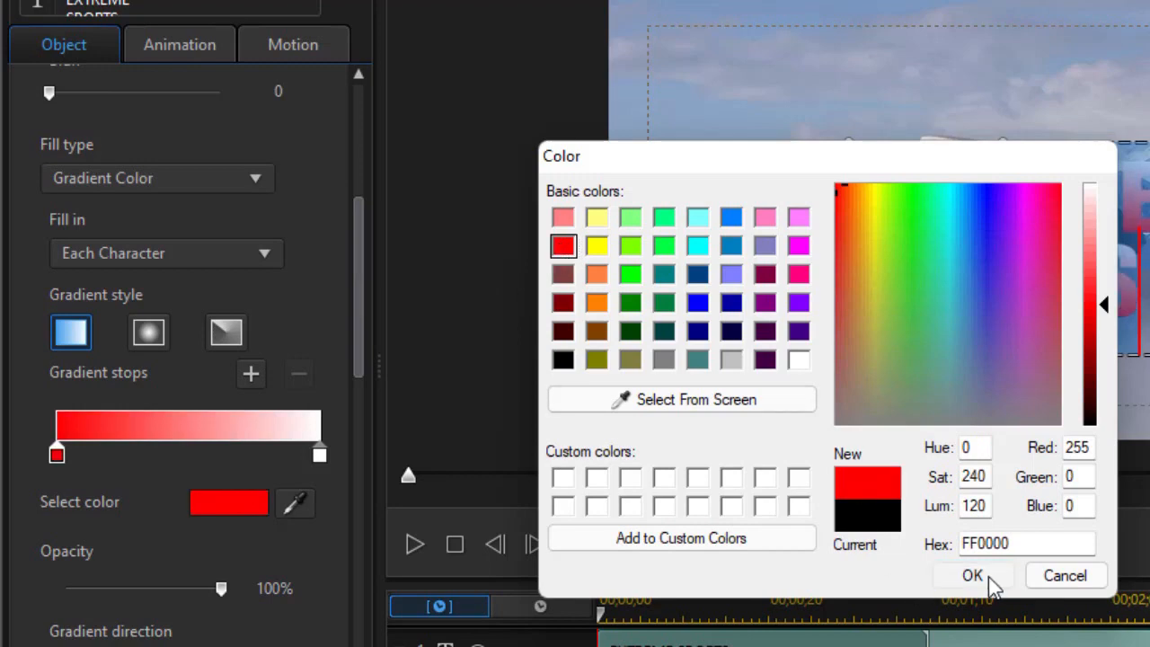
left_click(990, 578)
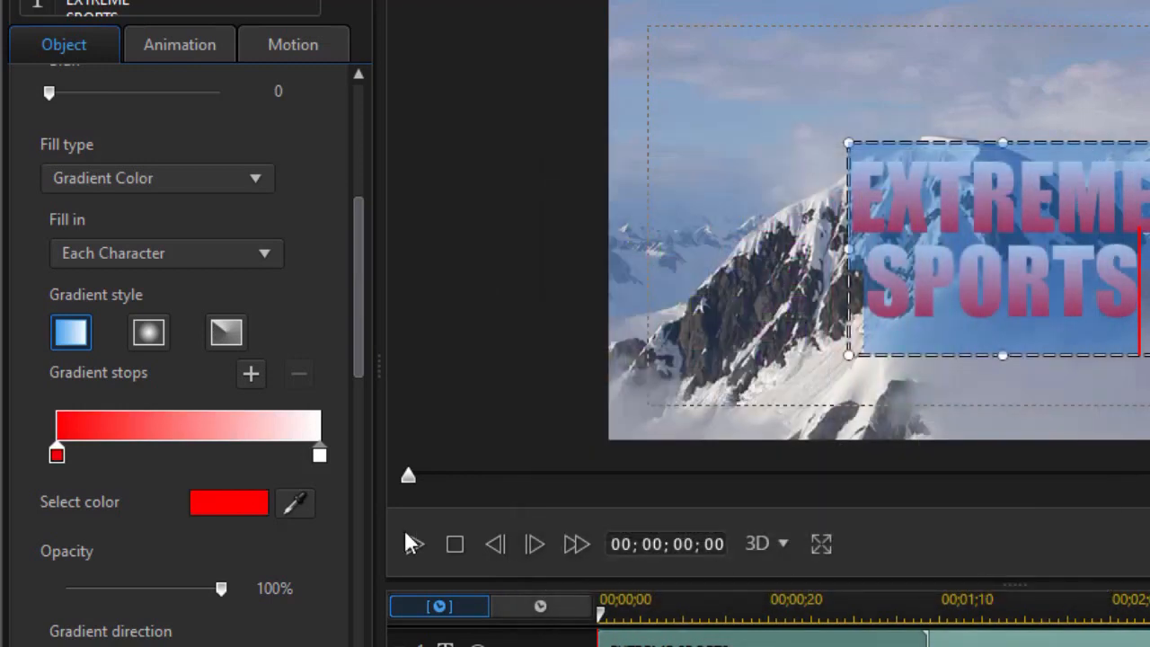
Add a gradient stop close to the red one and color it black (000000)
left_click(87, 449)
left_click(215, 505)
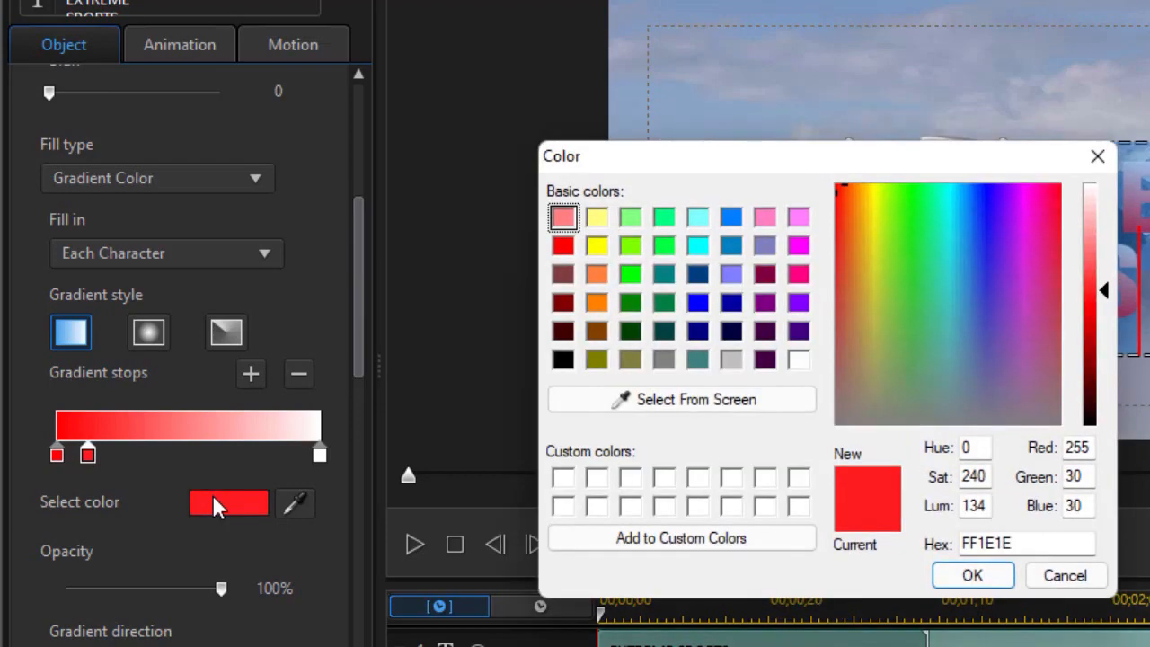
left_click(562, 360)
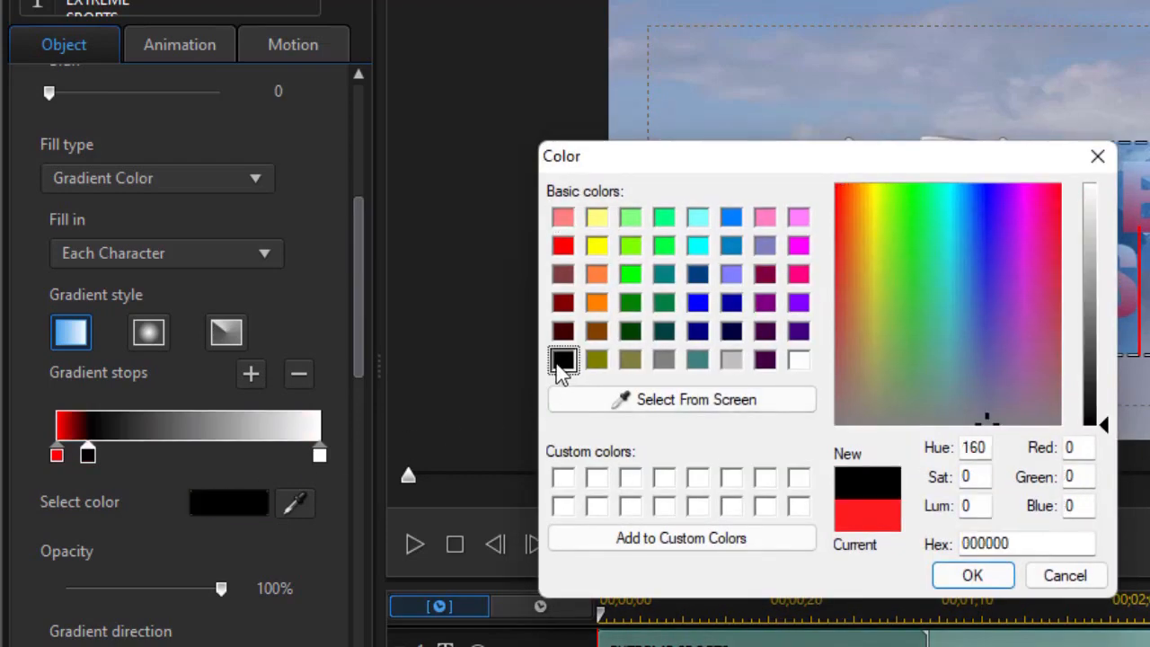
left_click(994, 579)
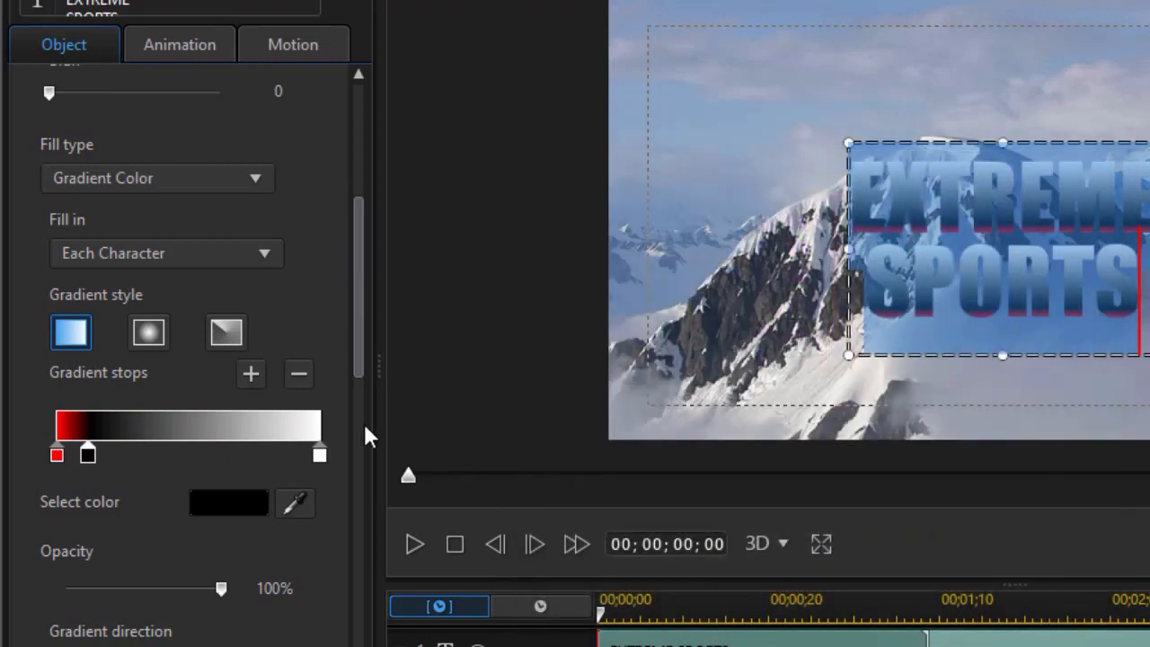
Add a gradient stop near the white end of the gradient and color it black (000000)
left_click(276, 453)
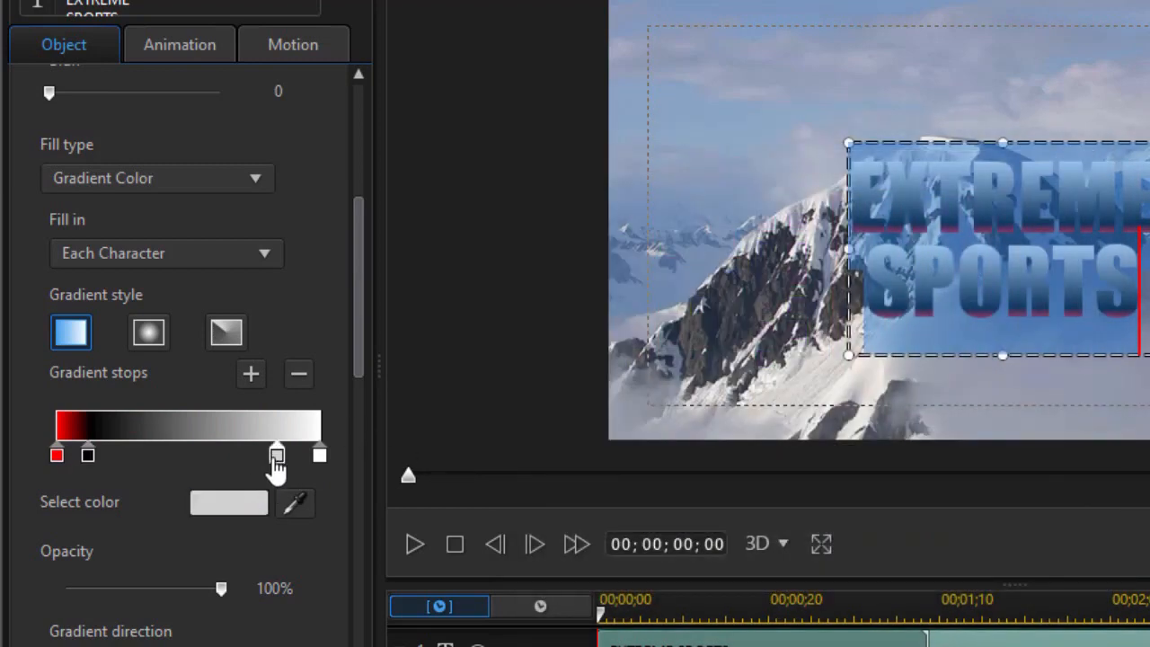
left_click(246, 508)
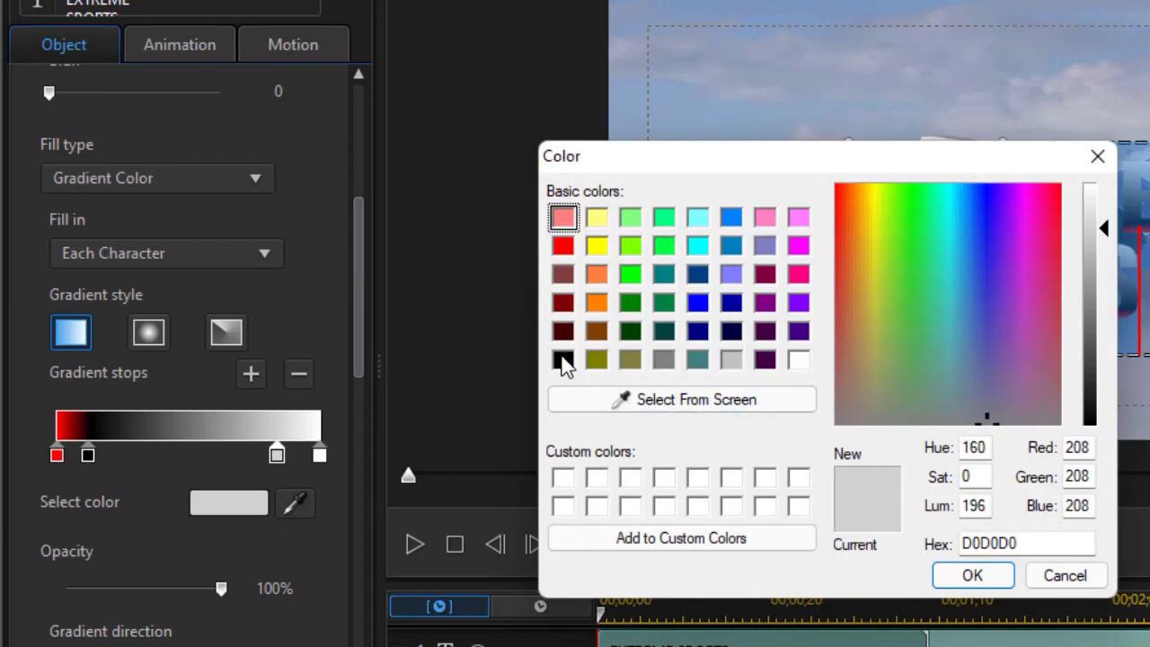
left_click(562, 359)
left_click(972, 576)
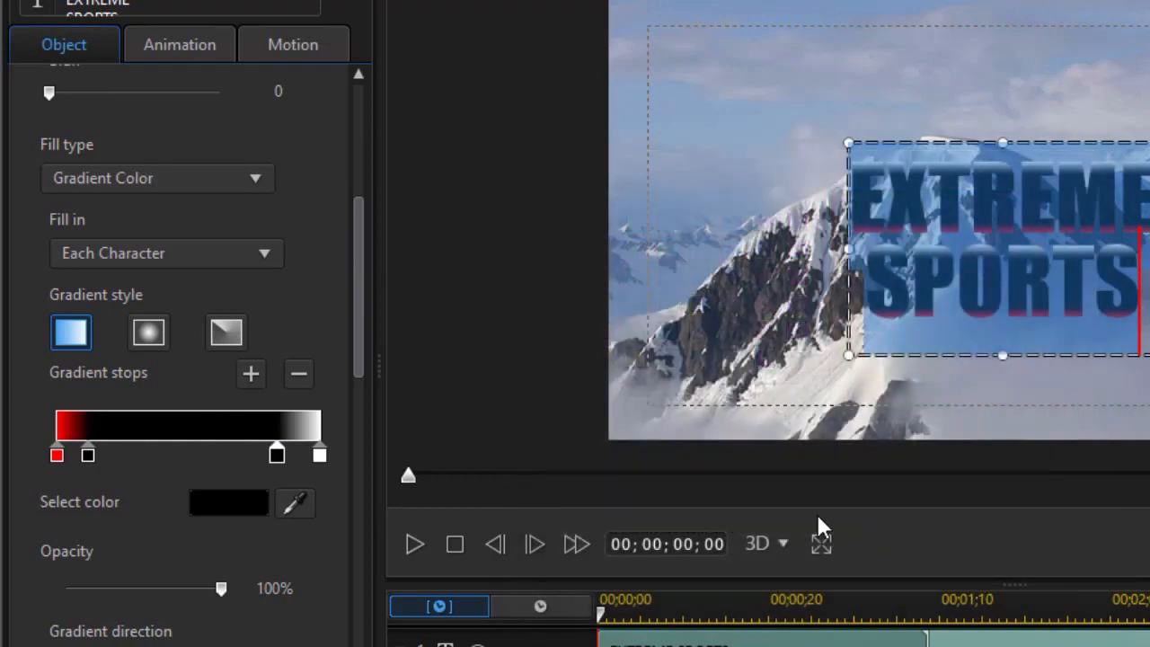
Change the white end stop of the title's gradient to red (FF0000), then deselect the title to check the look
left_click(320, 456)
left_click(248, 510)
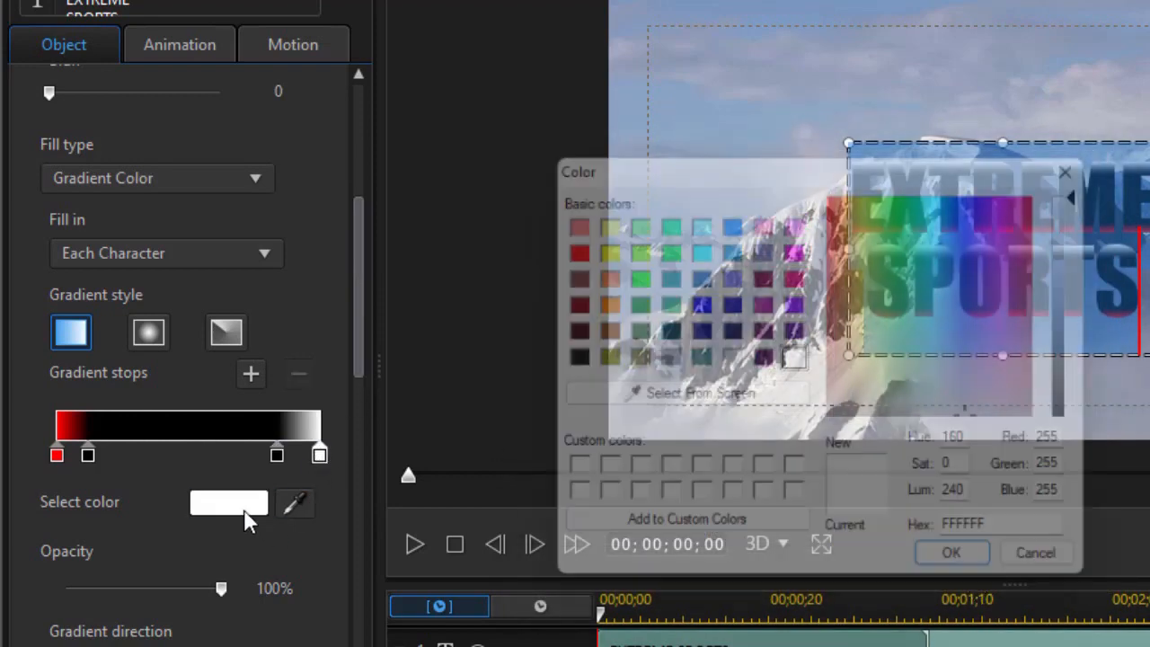
left_click(563, 246)
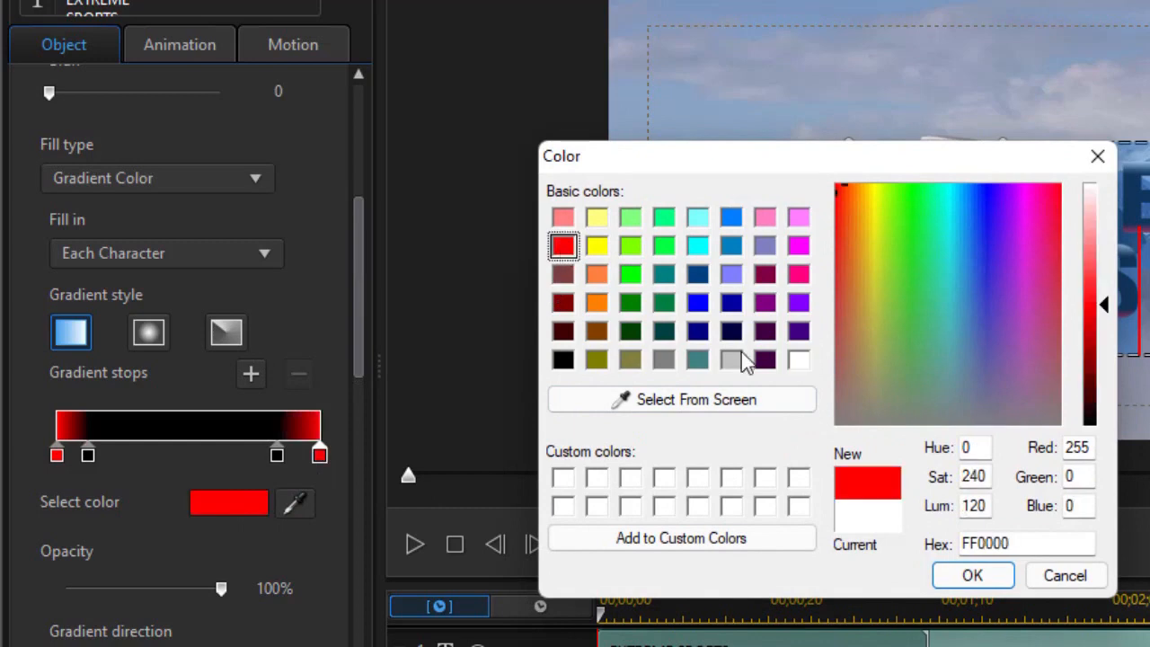
left_click(977, 577)
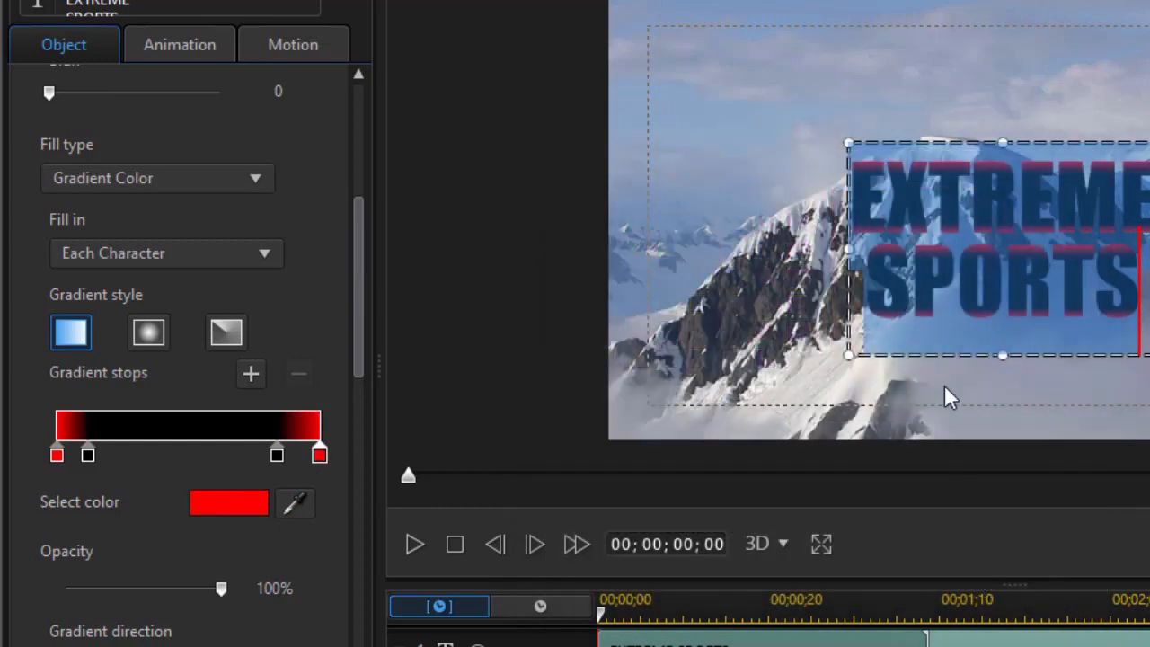
left_click(716, 283)
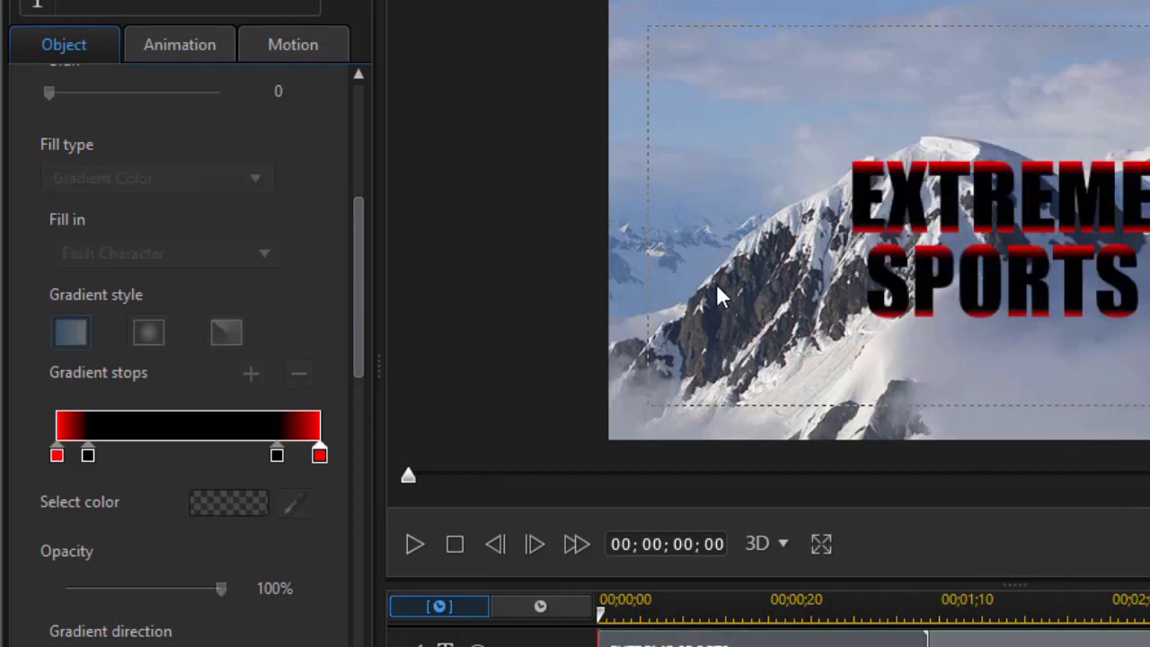
Select the whole title text and move both black gradient stops slightly inward, widening the red areas
left_click(966, 233)
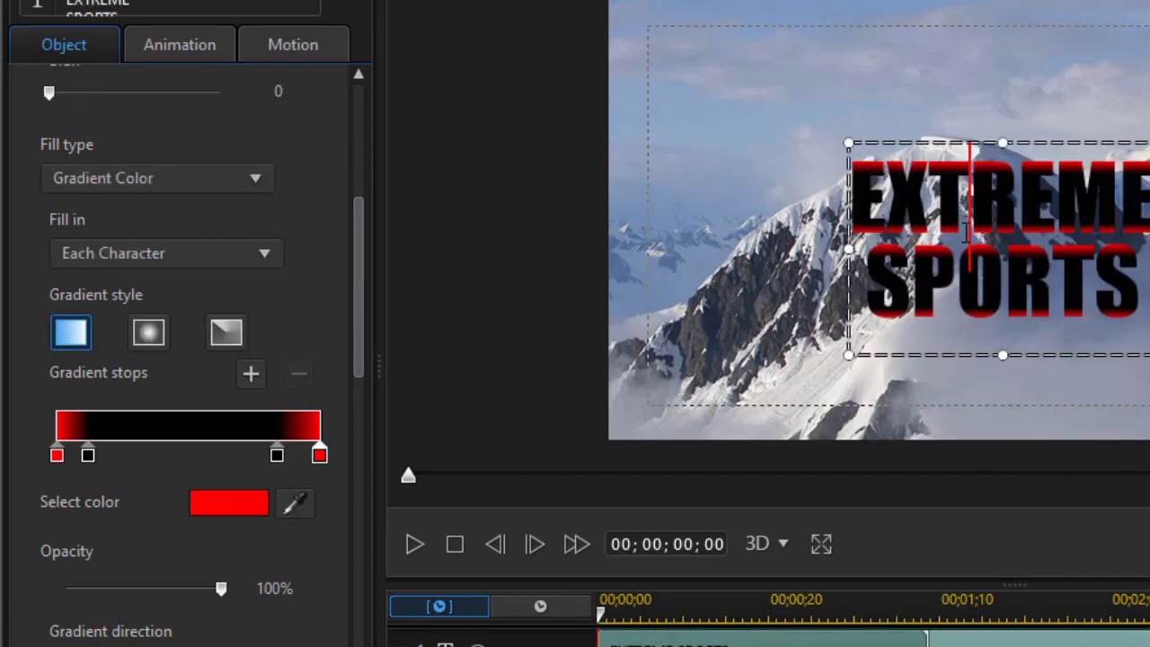
key("ctrl+a")
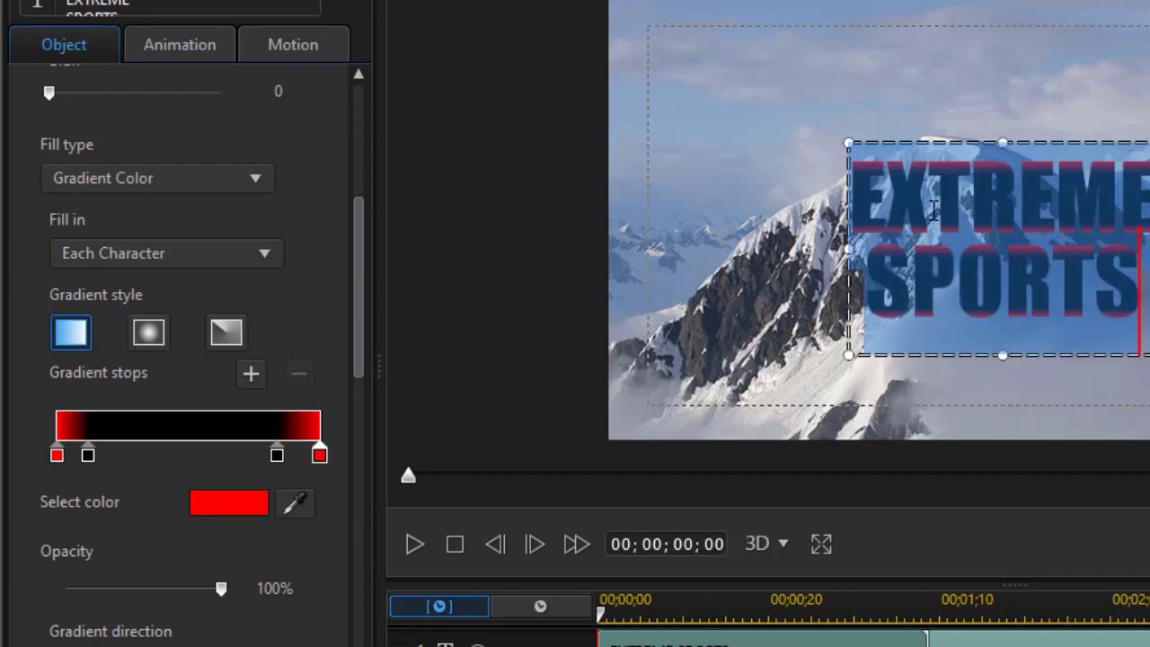
left_click_drag(277, 455, 256, 456)
left_click_drag(87, 456, 108, 456)
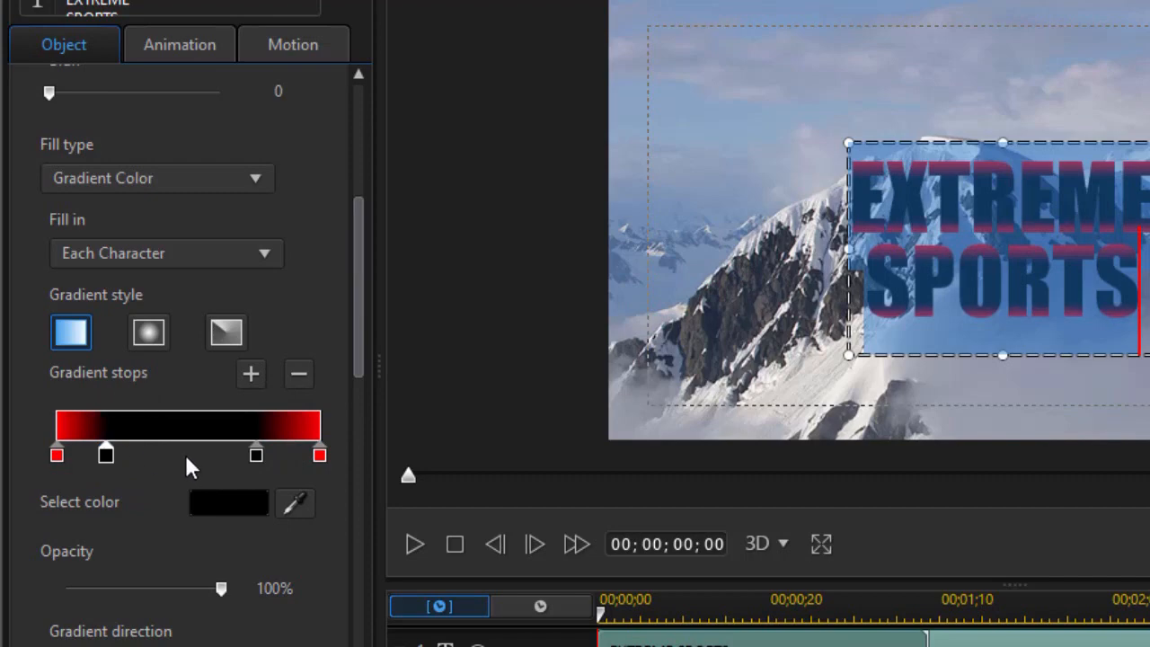
Add a gradient stop midway between the two black stops, color it white, and nudge it slightly toward the second black stop
left_click(184, 452)
left_click(230, 502)
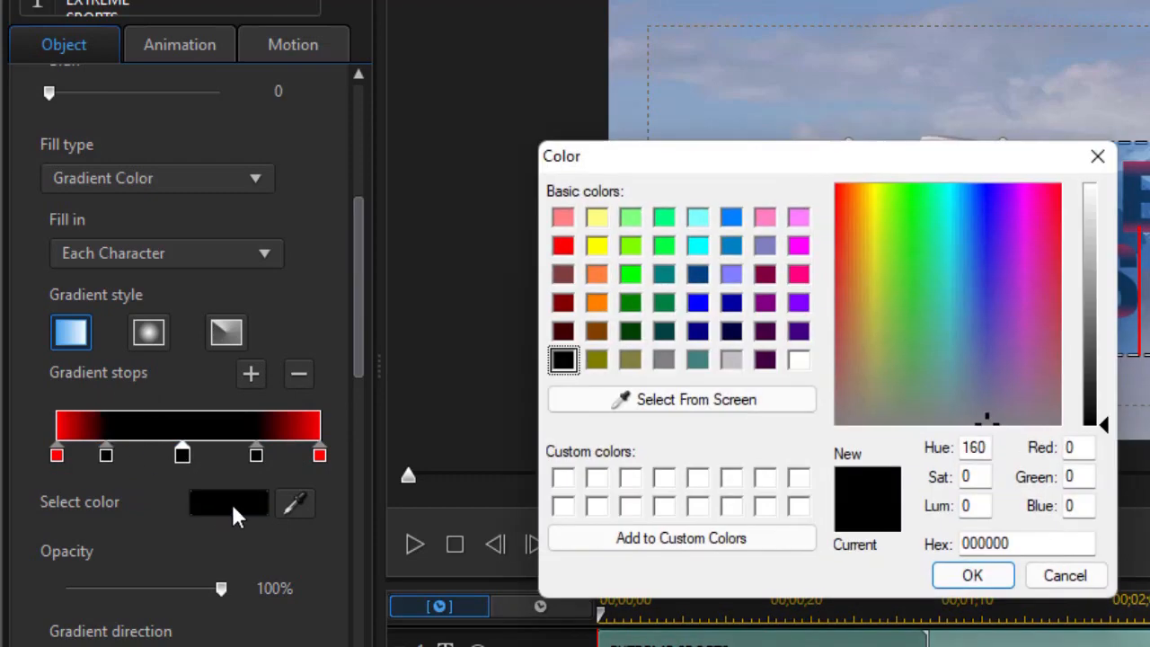
left_click(798, 360)
left_click(972, 575)
mouse_move(183, 452)
left_mouse_down()
mouse_move(212, 455)
mouse_move(194, 456)
left_mouse_up()
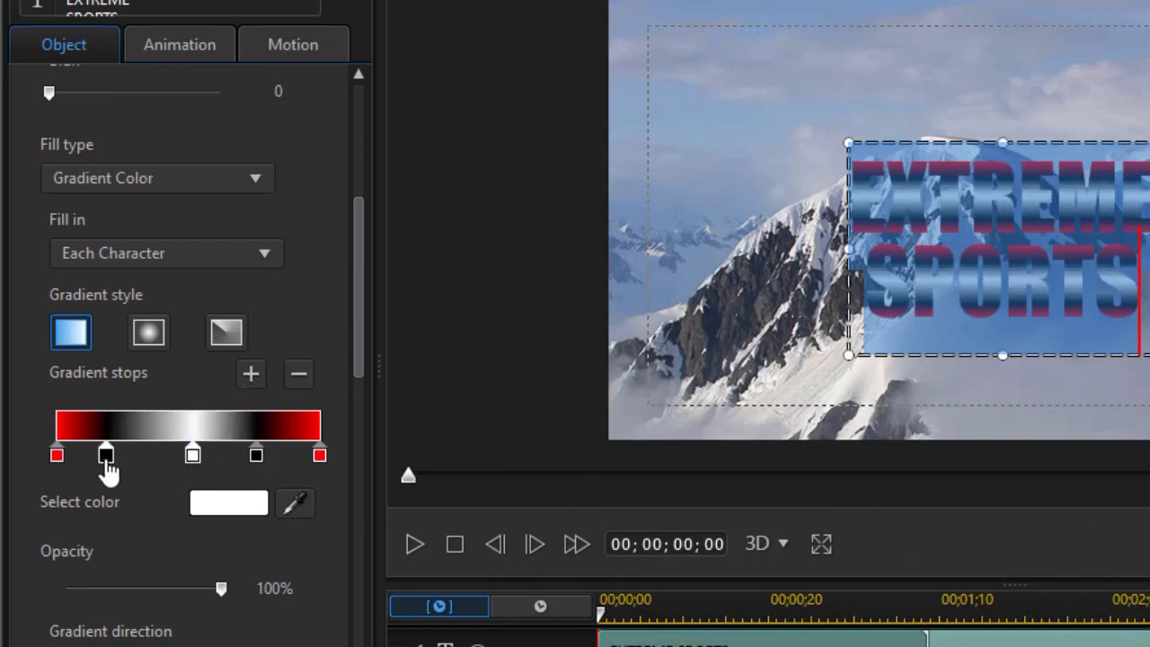
Move the first black gradient stop close to the white middle stop and deselect the title
left_click(108, 456)
left_click_drag(110, 456, 161, 456)
left_click(565, 248)
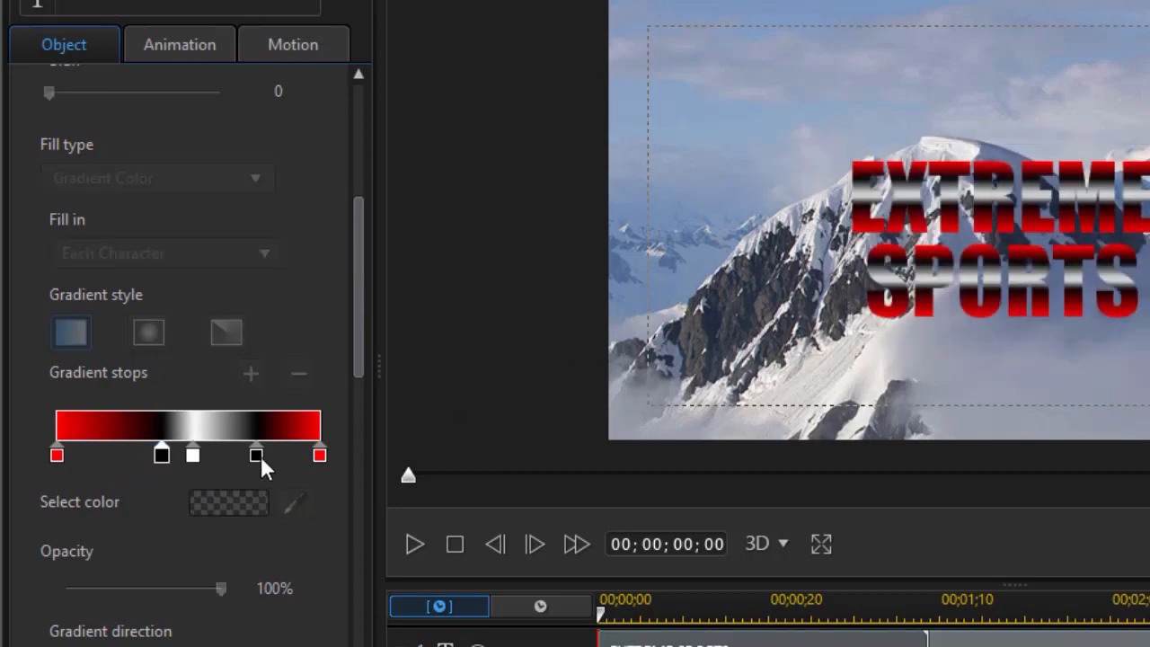
Select the whole title text and shift the black, white and black inner gradient stops toward the gradient's start
left_click(1006, 270)
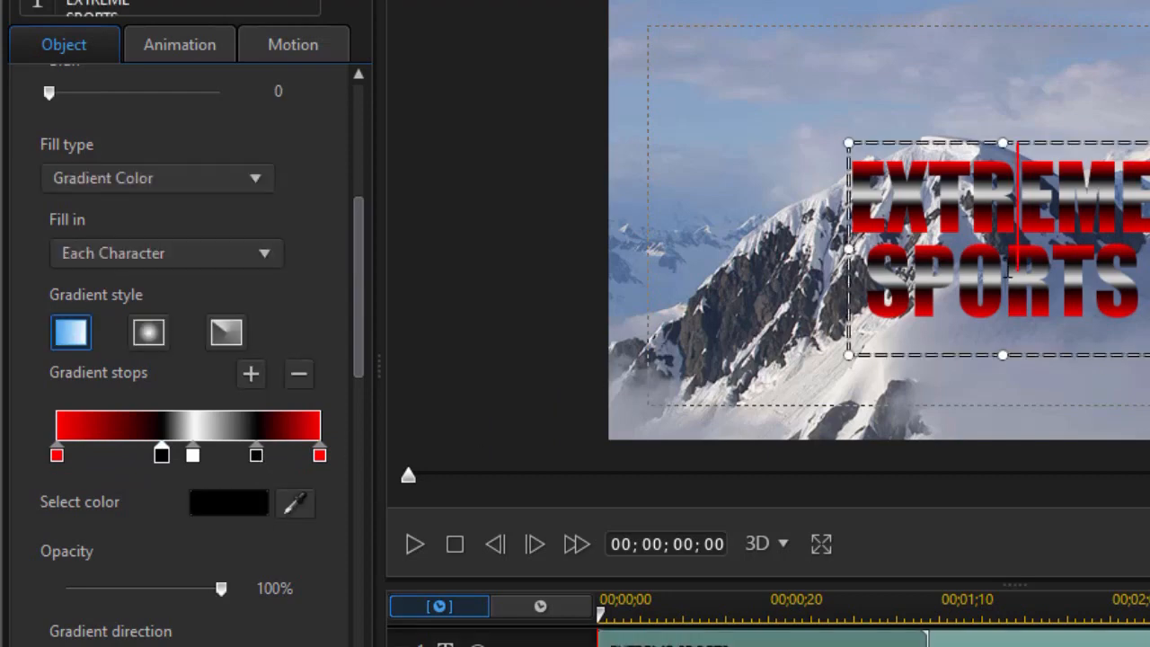
key("ctrl+a")
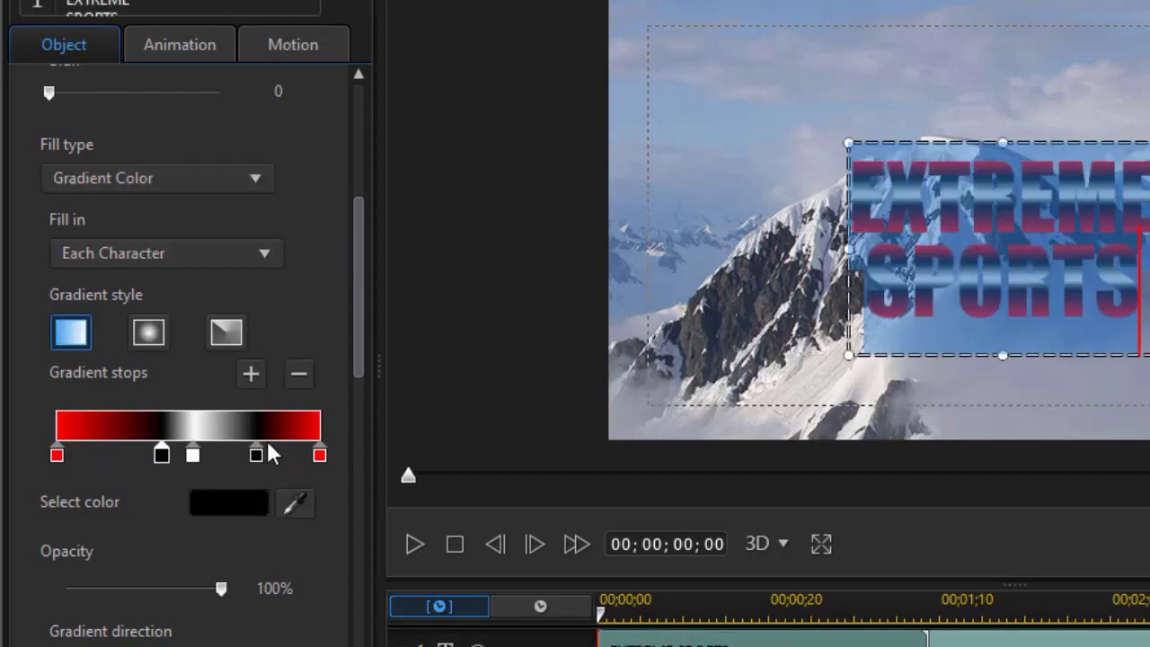
mouse_move(256, 454)
left_mouse_down()
mouse_move(271, 460)
mouse_move(259, 460)
left_mouse_up()
left_click_drag(161, 454, 107, 481)
left_click_drag(196, 458, 136, 480)
left_click_drag(259, 456, 185, 476)
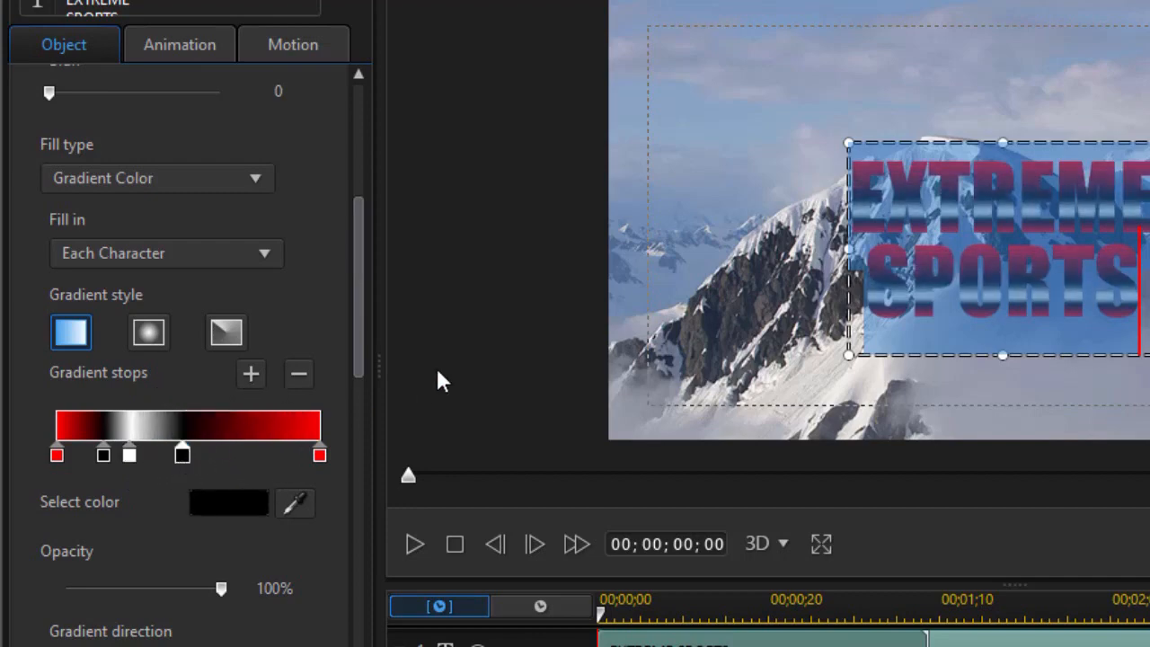
left_click(509, 296)
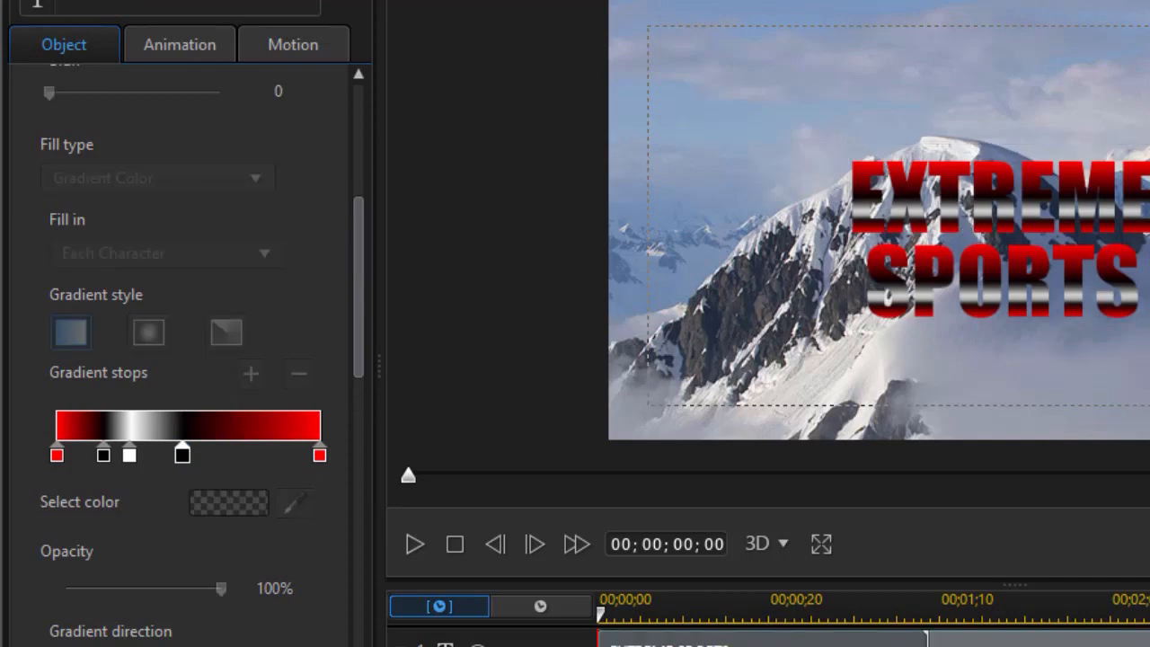
Select the whole title text and enable its border
left_click_drag(364, 332, 333, 470)
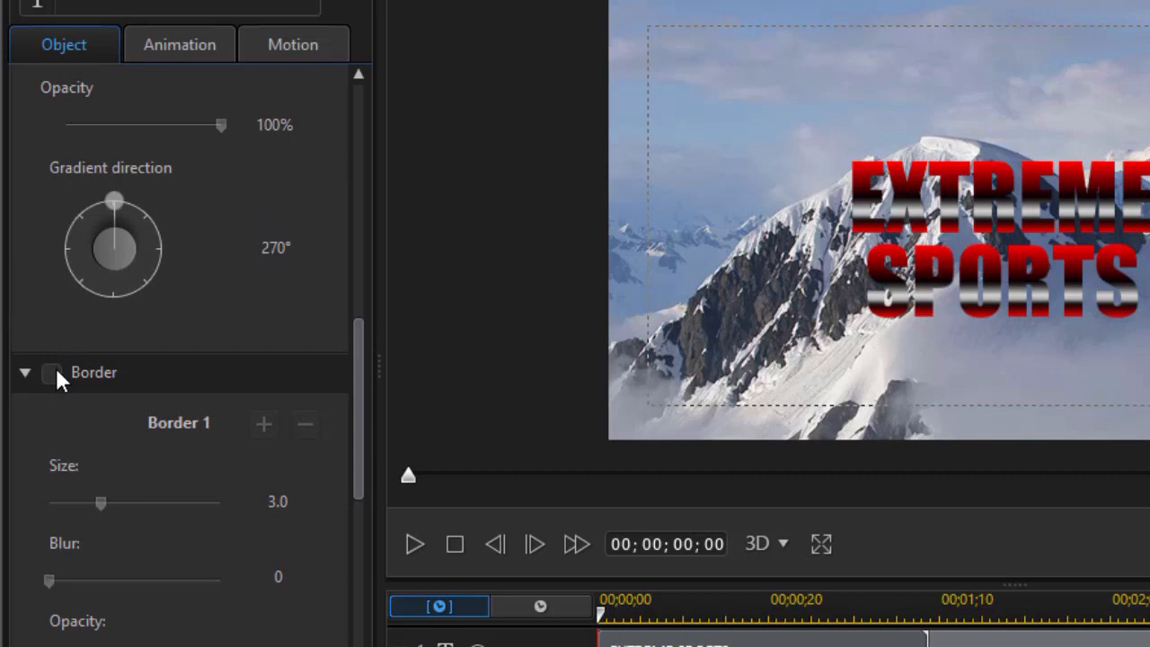
left_click(911, 322)
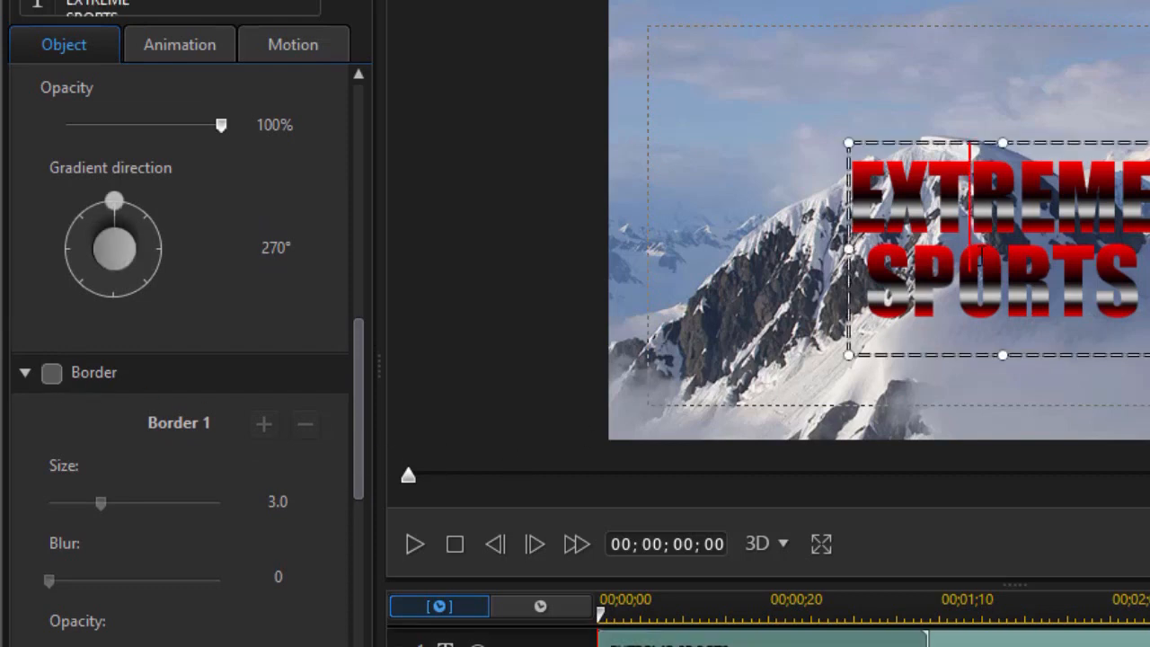
key("ctrl+a")
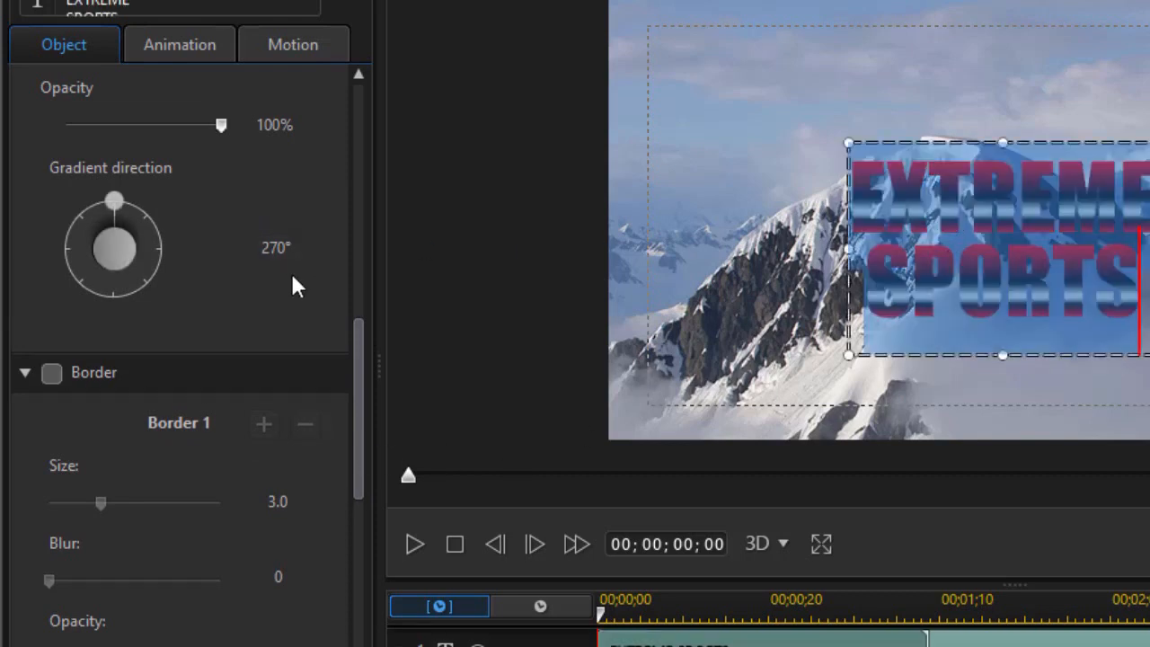
left_click(53, 374)
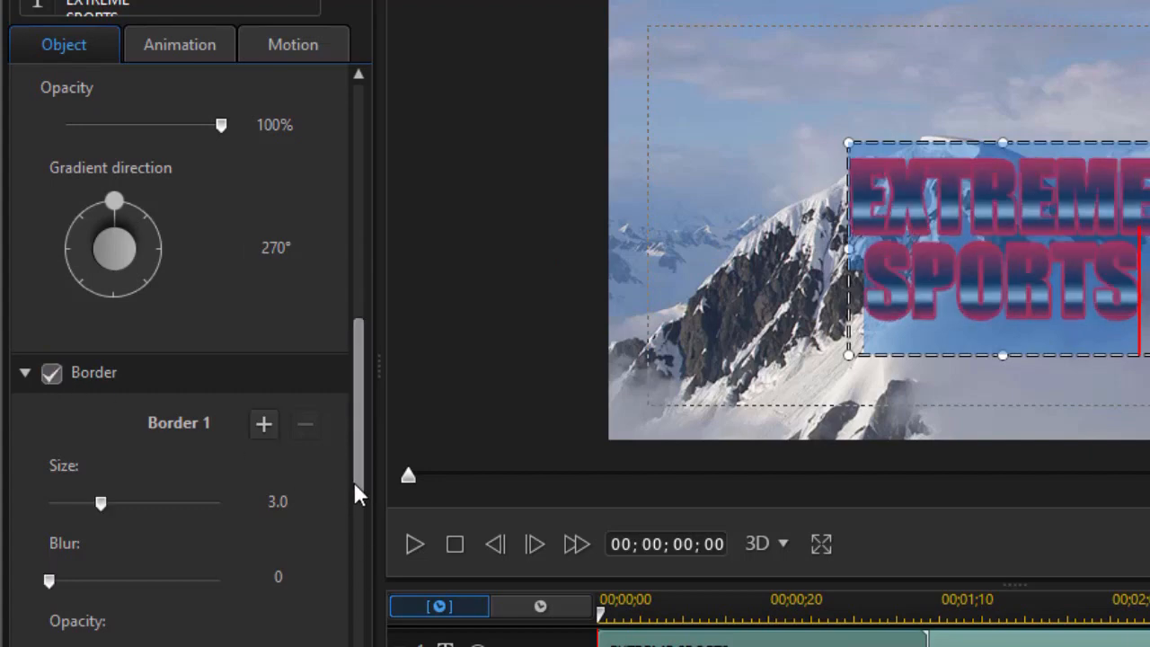
Set the uniform color of the title's border to white (FFFFFF)
left_click_drag(354, 493, 359, 580)
left_click(249, 435)
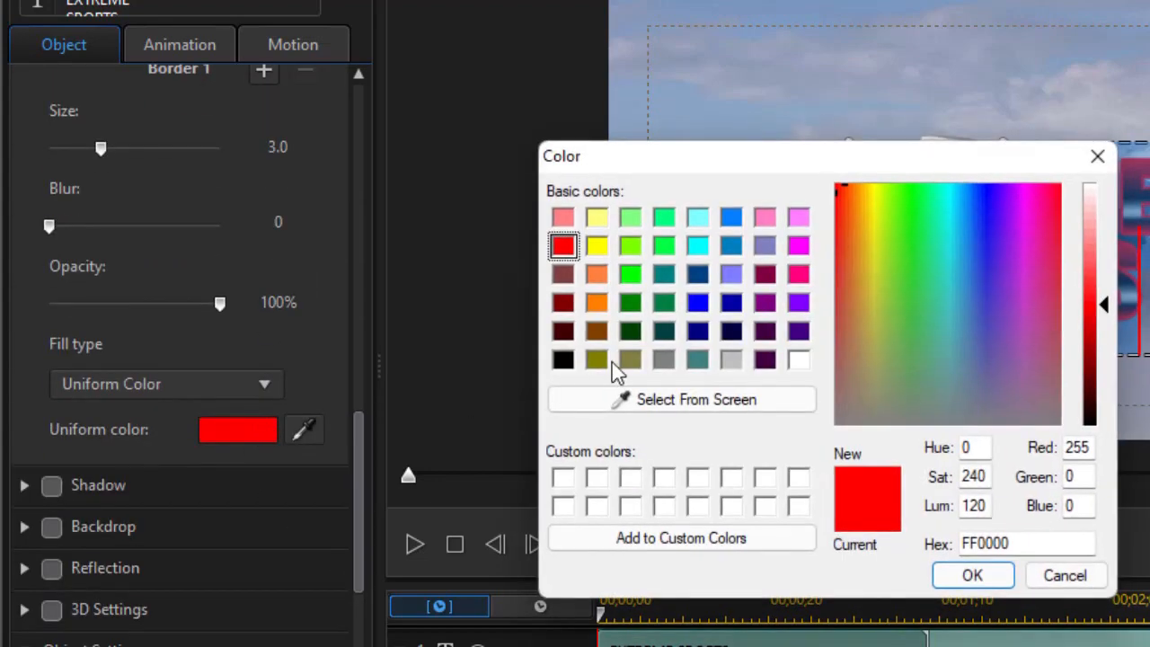
left_click(798, 359)
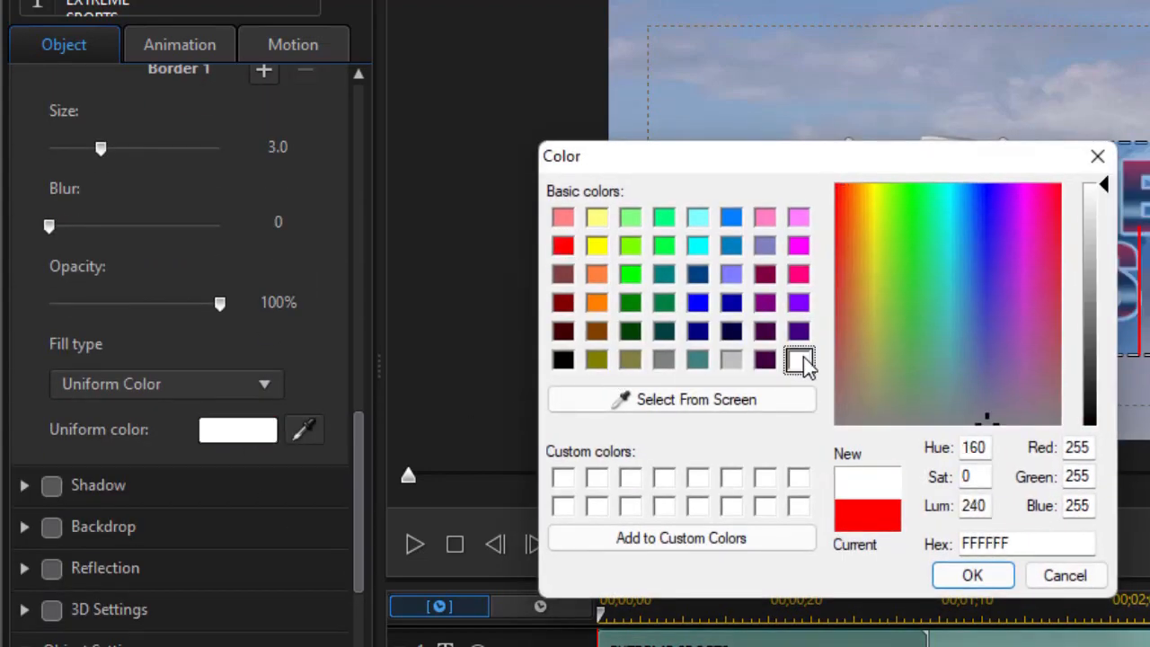
left_click(997, 580)
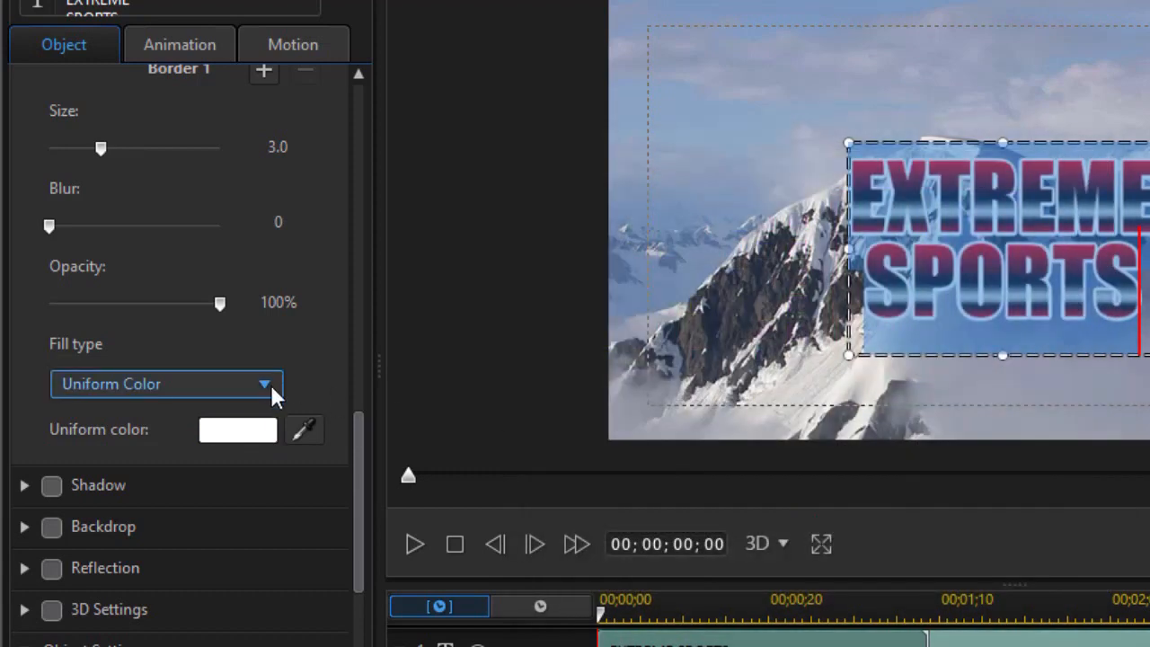
Reduce the border size to 2.0 and deselect the title text
left_click_drag(101, 148, 85, 147)
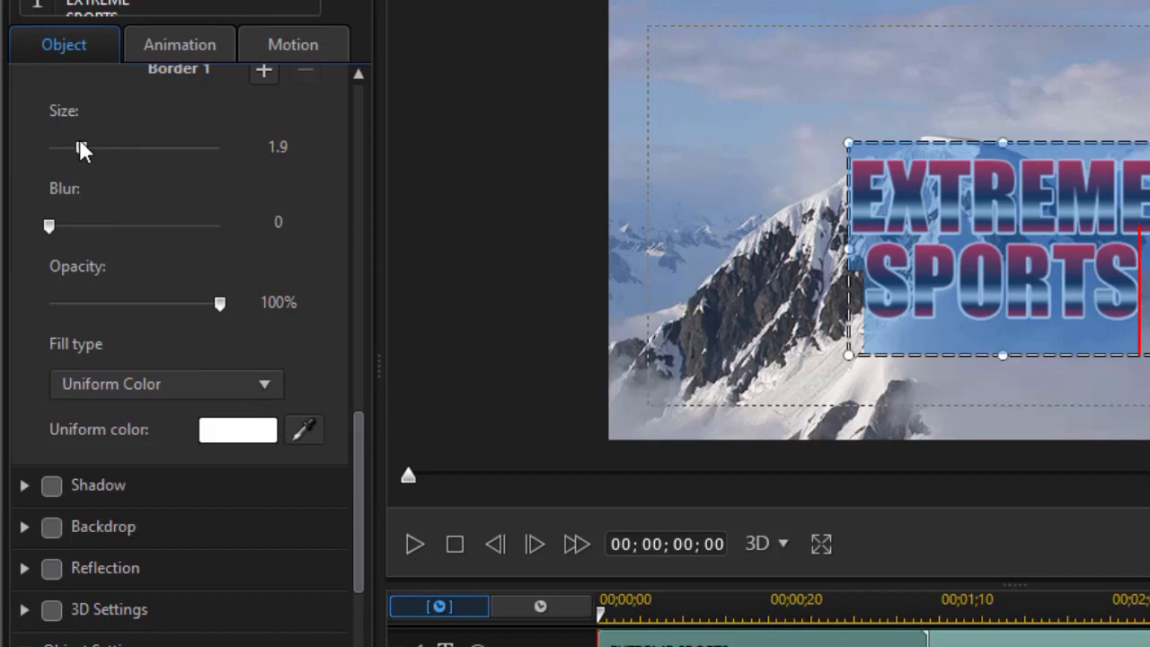
left_click_drag(82, 148, 84, 147)
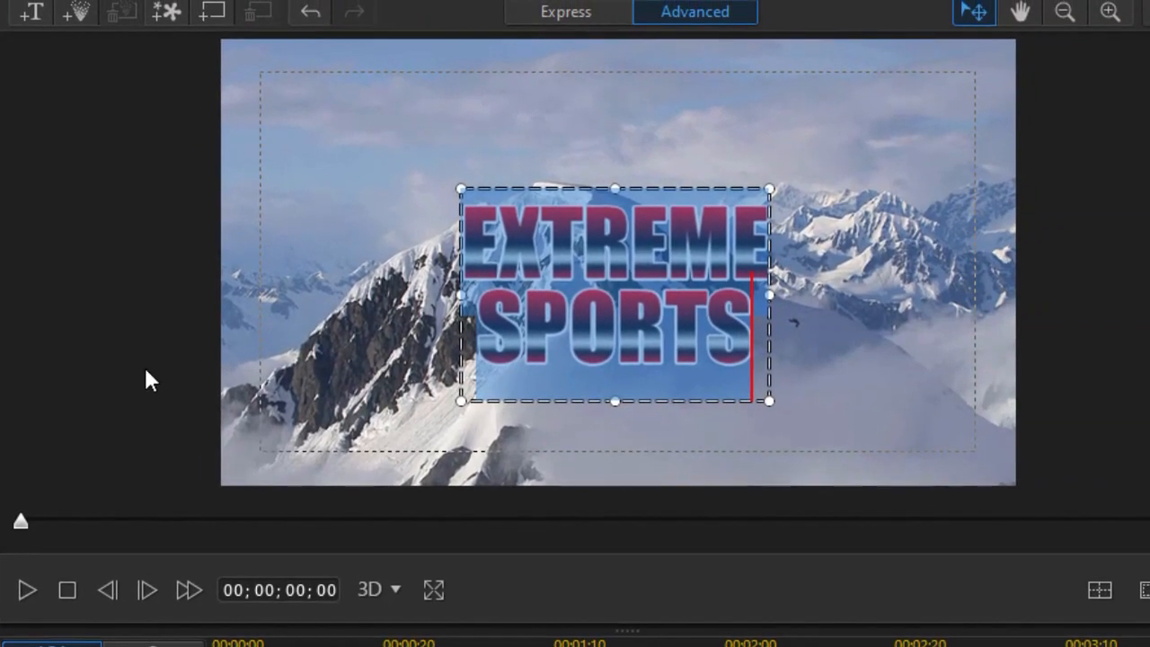
left_click(188, 370)
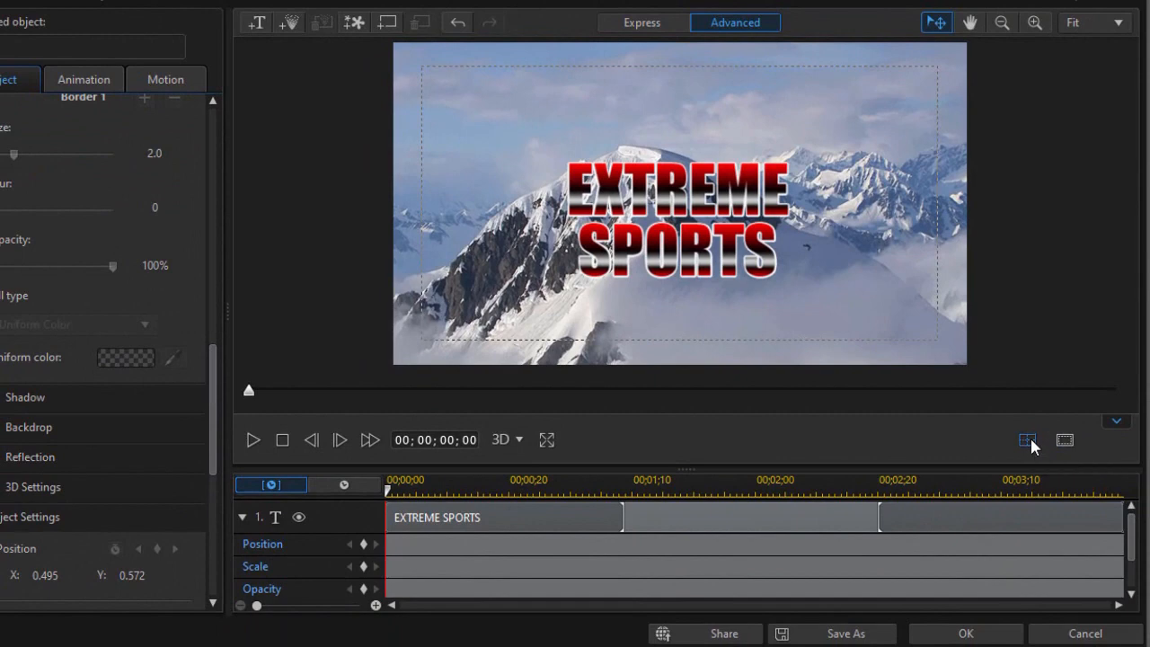
Select the title and center it both horizontally and vertically on the canvas
left_click(1028, 438)
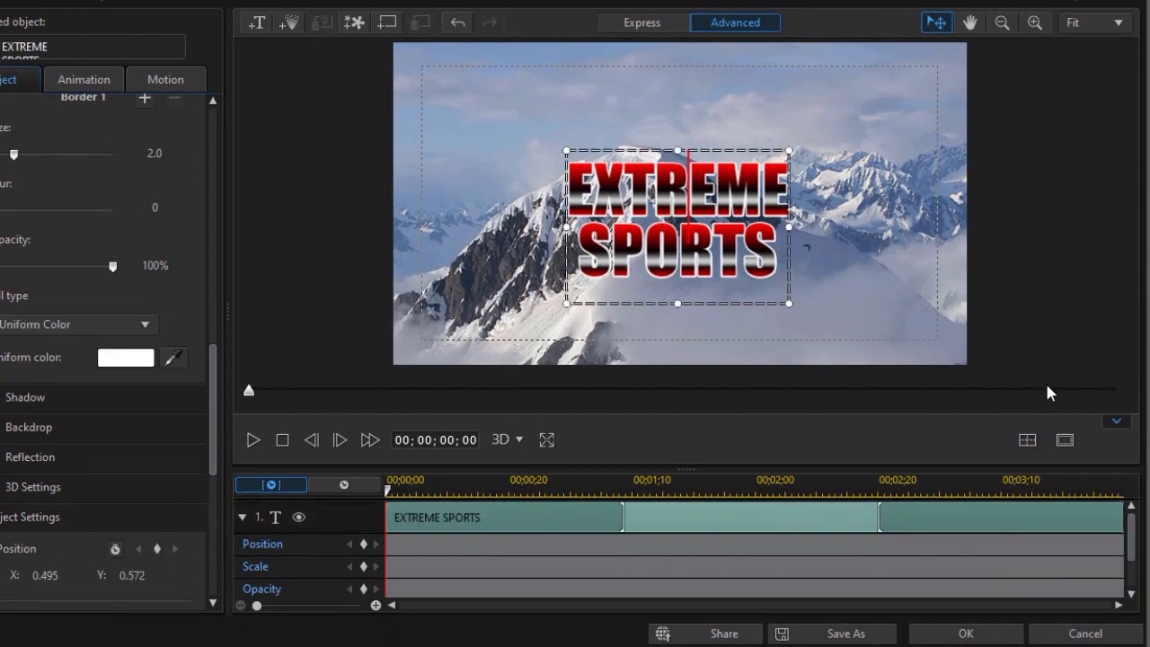
left_click(1028, 440)
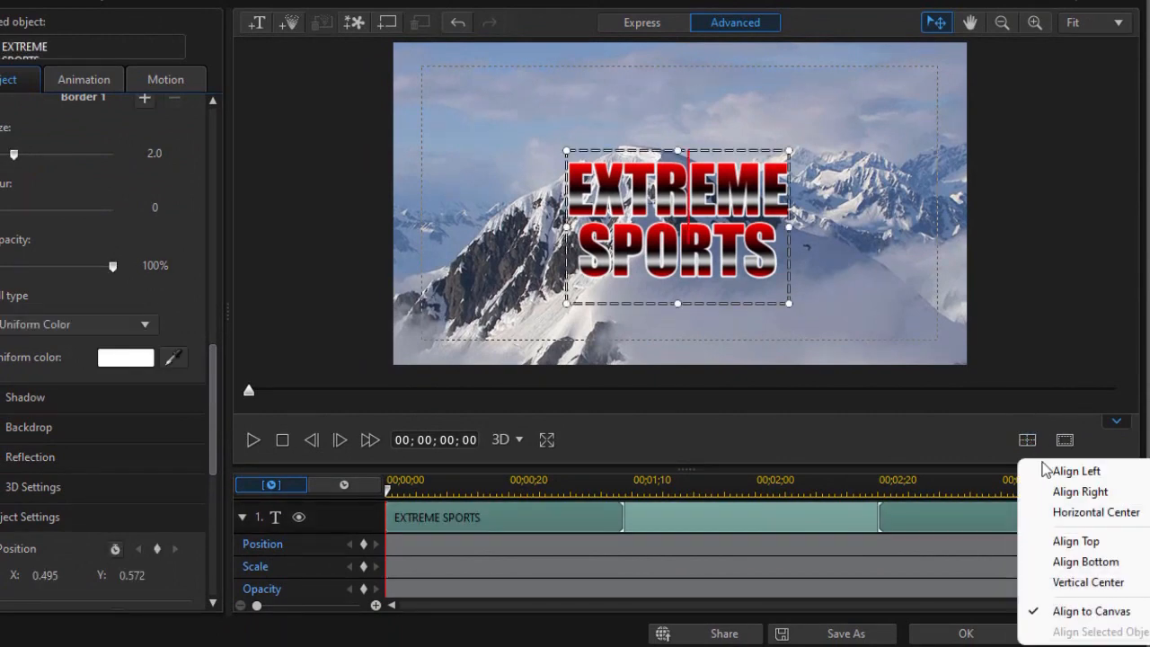
left_click(1062, 524)
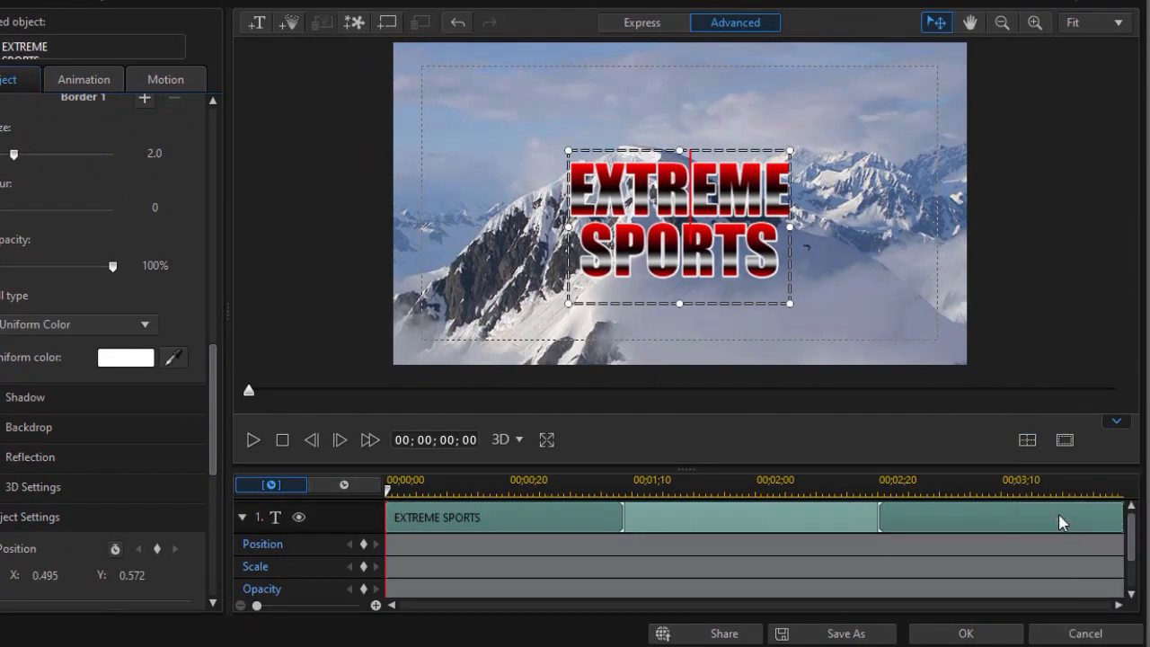
left_click(1027, 440)
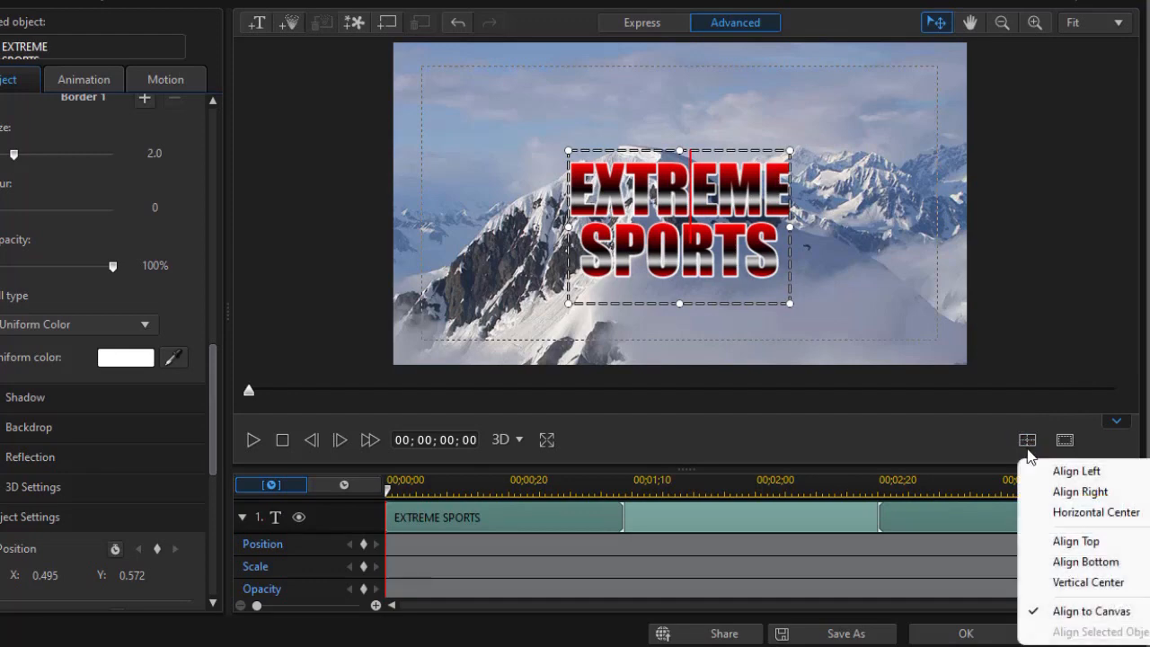
left_click(1086, 584)
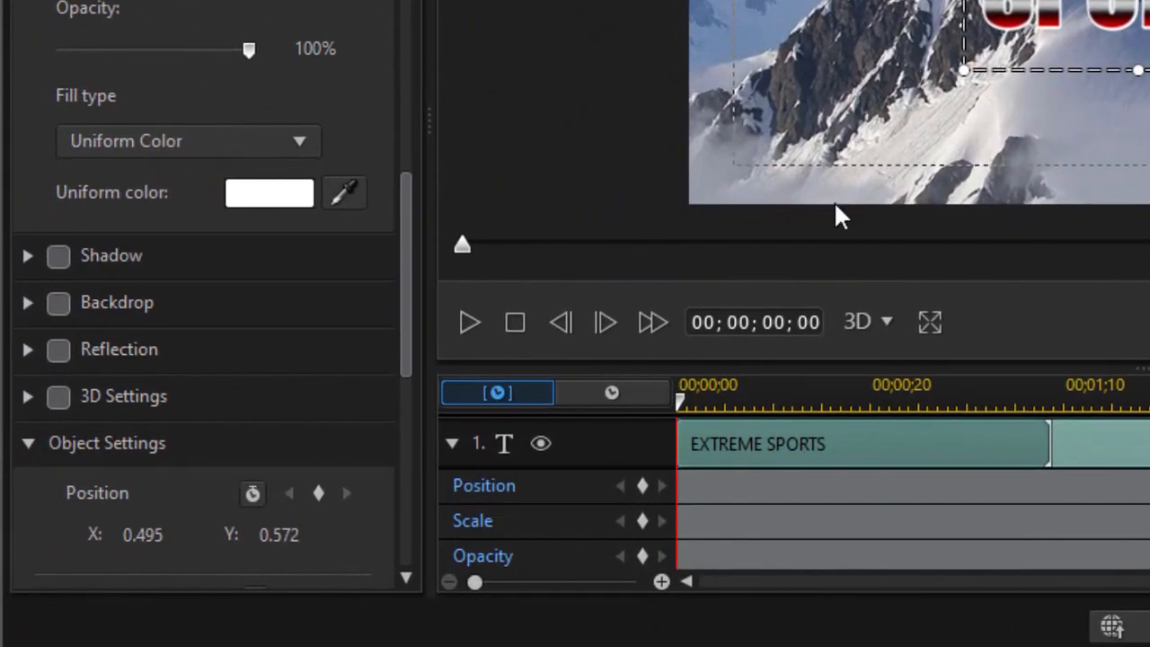
Add scale keyframes to the title at 00;00;00;00 and 00;00;00;10
left_click(642, 520)
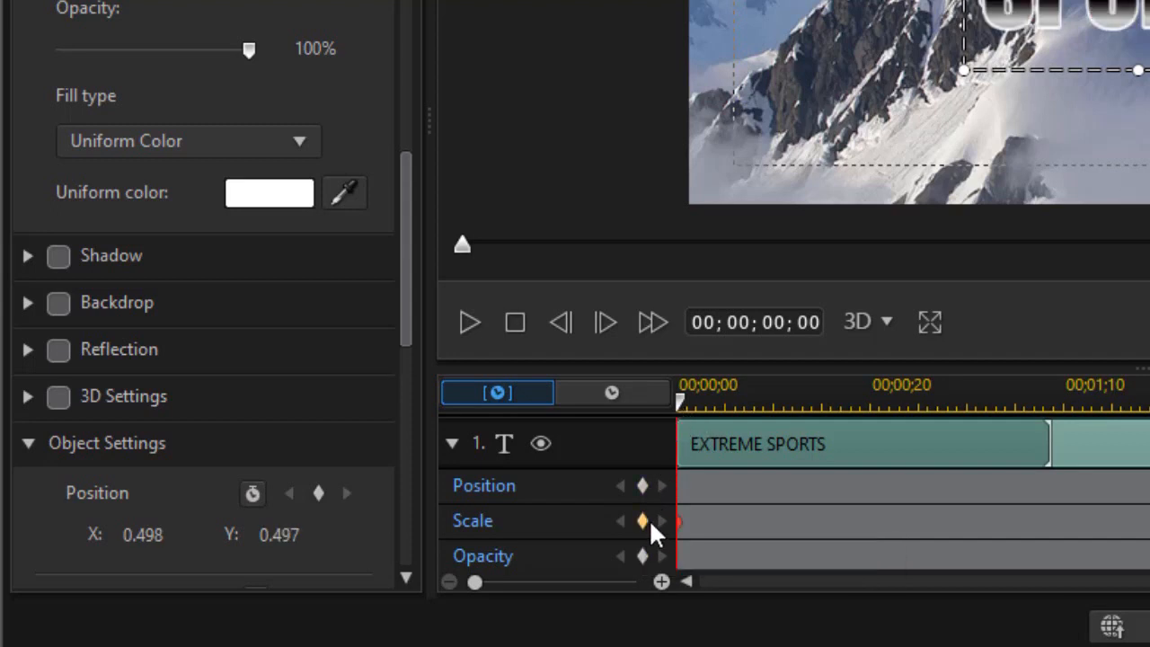
left_click_drag(687, 406, 782, 422)
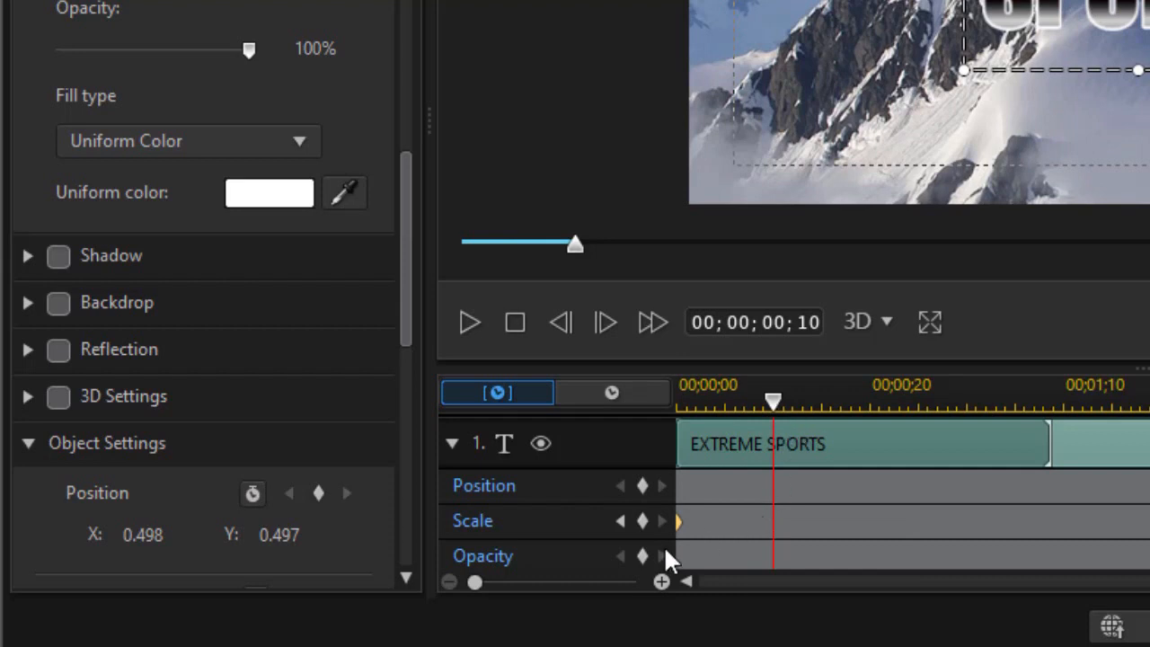
left_click(643, 519)
Set the title's scale to 10.00 in width and height at 00;00;01;12, with the aspect ratio maintained
left_click(784, 399)
left_click_drag(784, 406, 1081, 408)
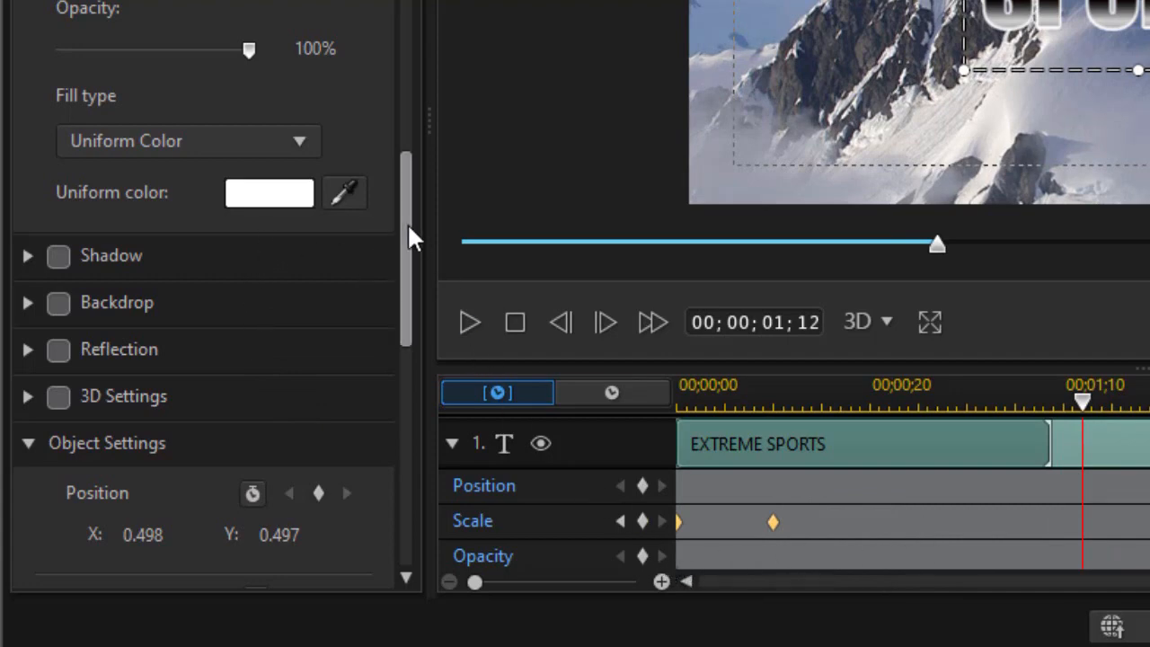
left_click_drag(404, 237, 409, 378)
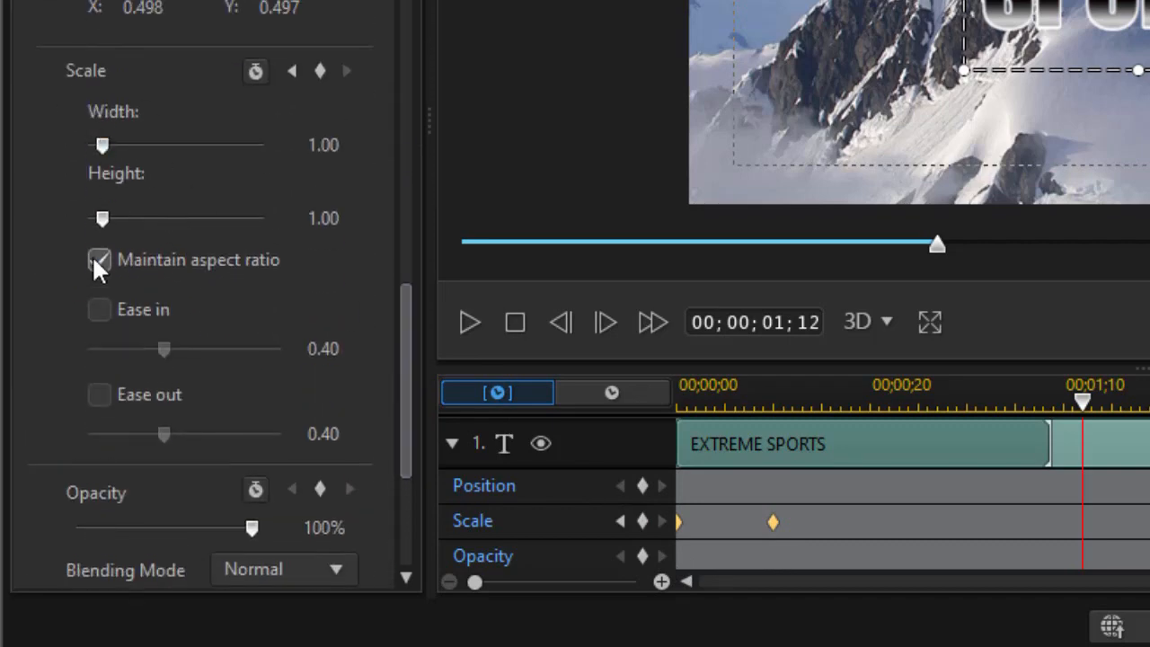
left_click_drag(107, 144, 509, 162)
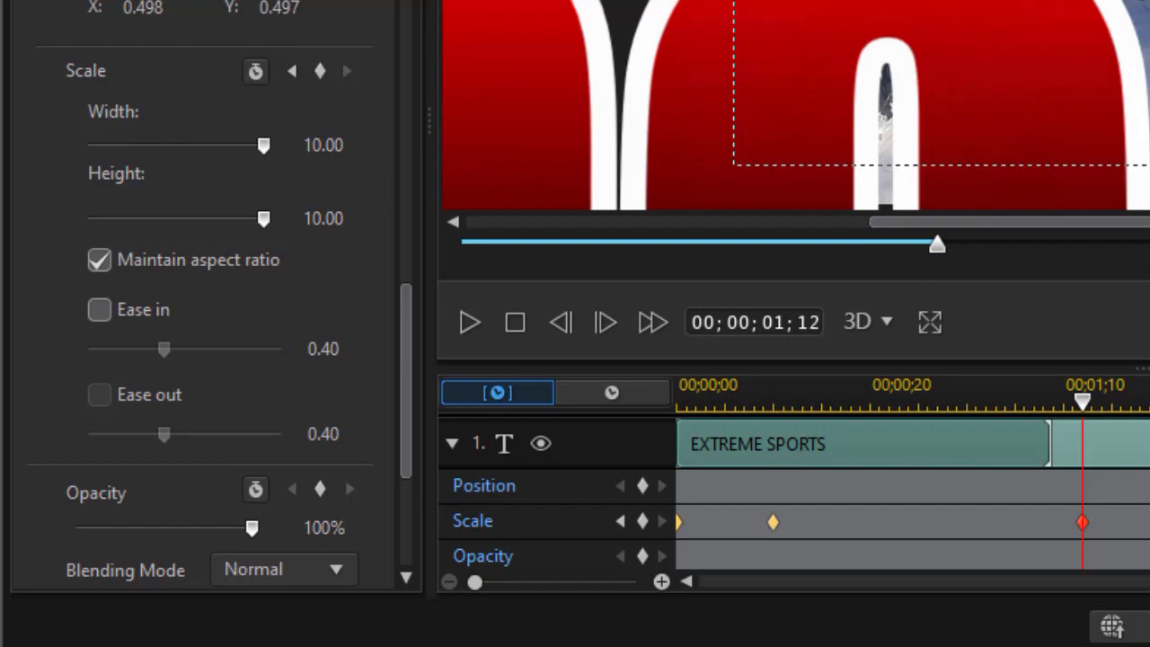
Add opacity keyframes to the title at 00;00;01;12 with 100% and at 00;00;01;13 with 0%
left_click_drag(1129, 384, 1148, 384)
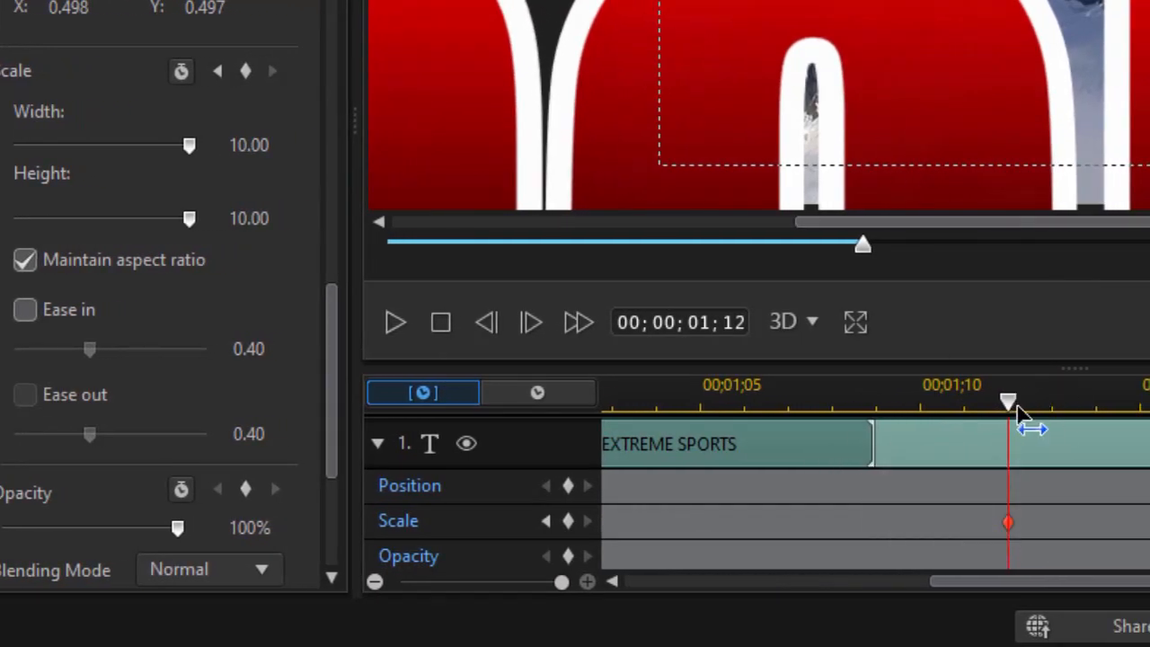
left_click(1046, 404)
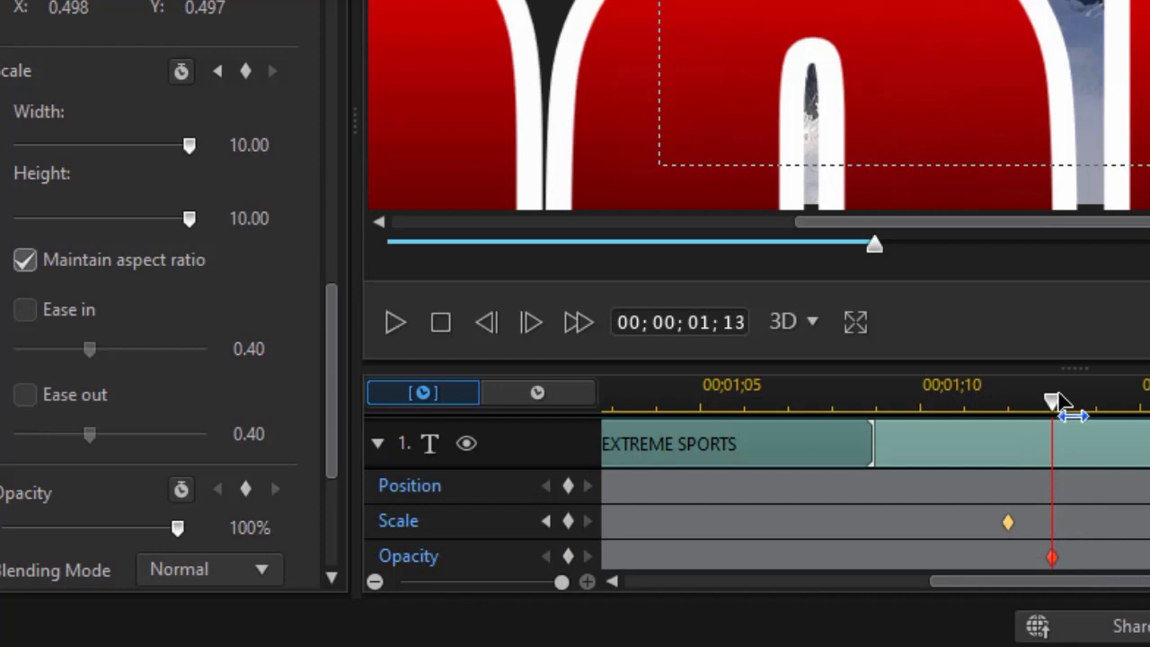
left_click_drag(1059, 408, 1019, 430)
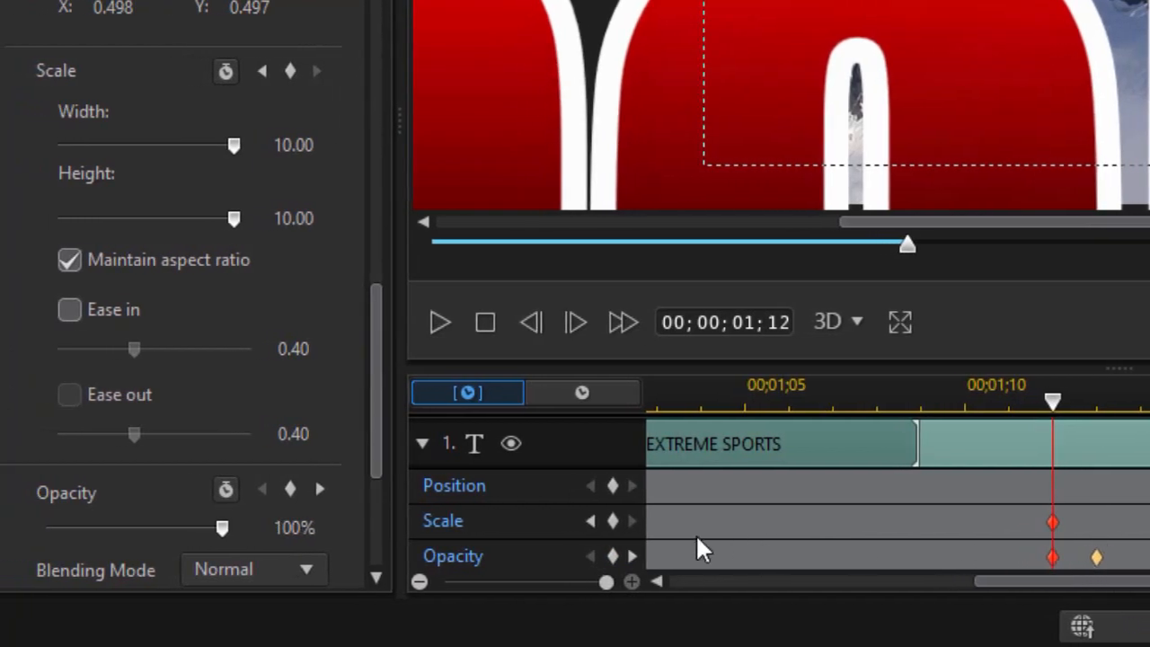
left_click(632, 556)
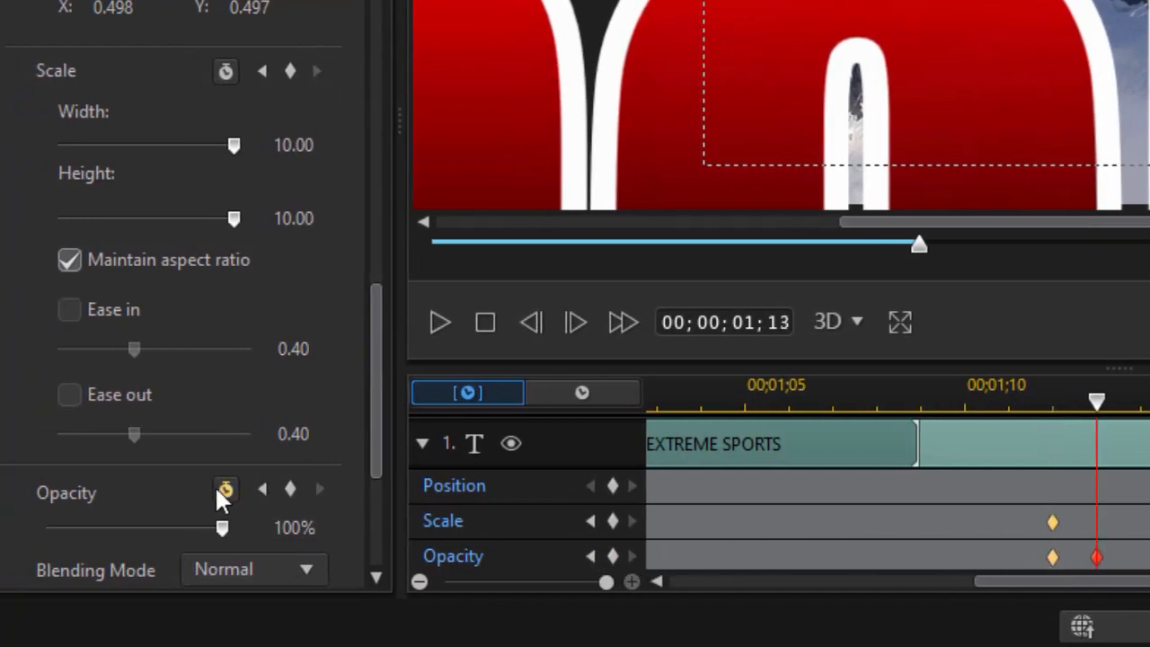
left_click_drag(94, 535, 46, 528)
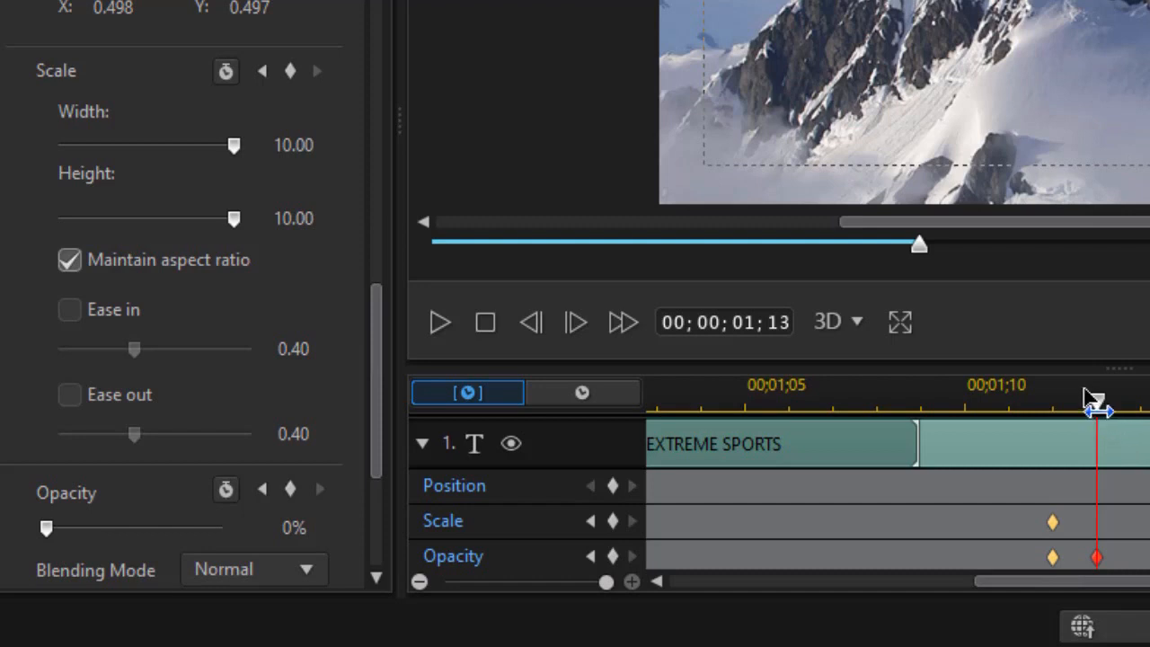
Return to the start and play back the title animation over the mountain clip in the main timeline
left_click_drag(1096, 409, 85, 423)
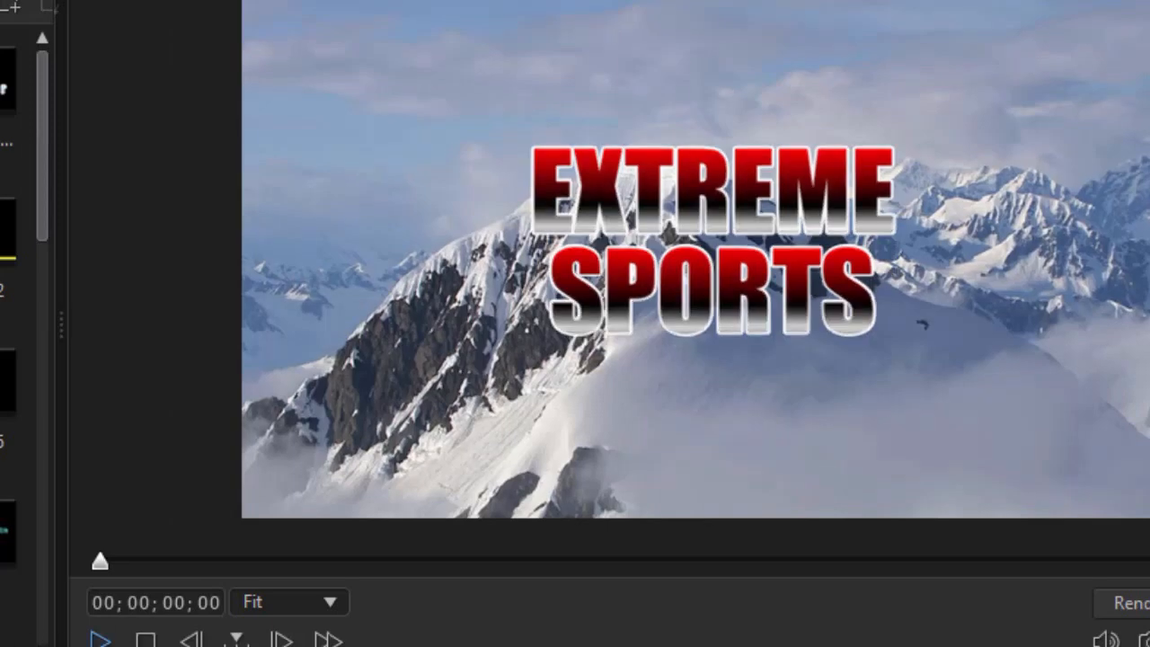
left_click(99, 639)
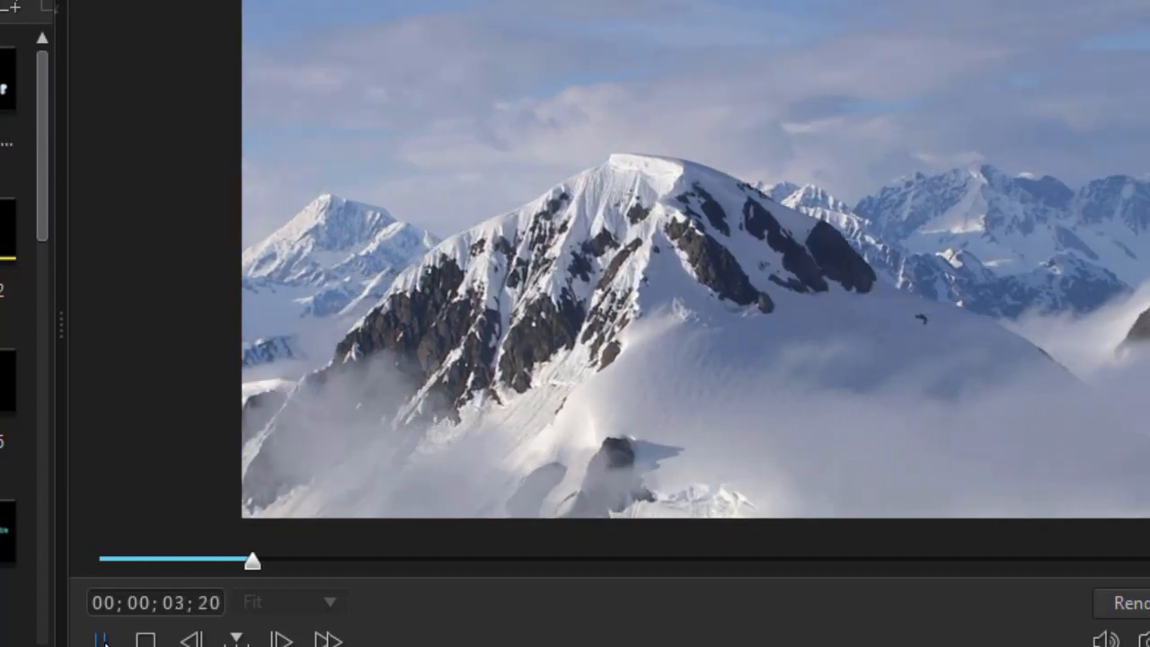
left_click(101, 640)
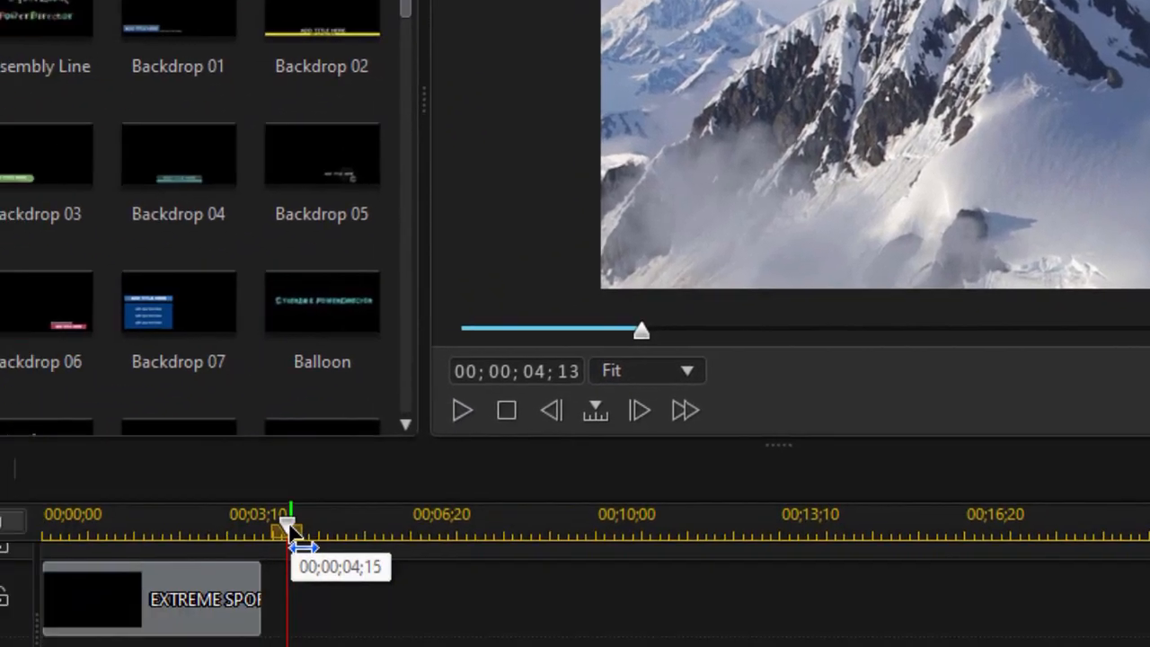
mouse_move(423, 450)
left_mouse_down()
mouse_move(329, 453)
mouse_move(399, 452)
mouse_move(371, 456)
mouse_move(366, 474)
mouse_move(372, 447)
mouse_move(26, 436)
mouse_move(13, 453)
left_mouse_up()
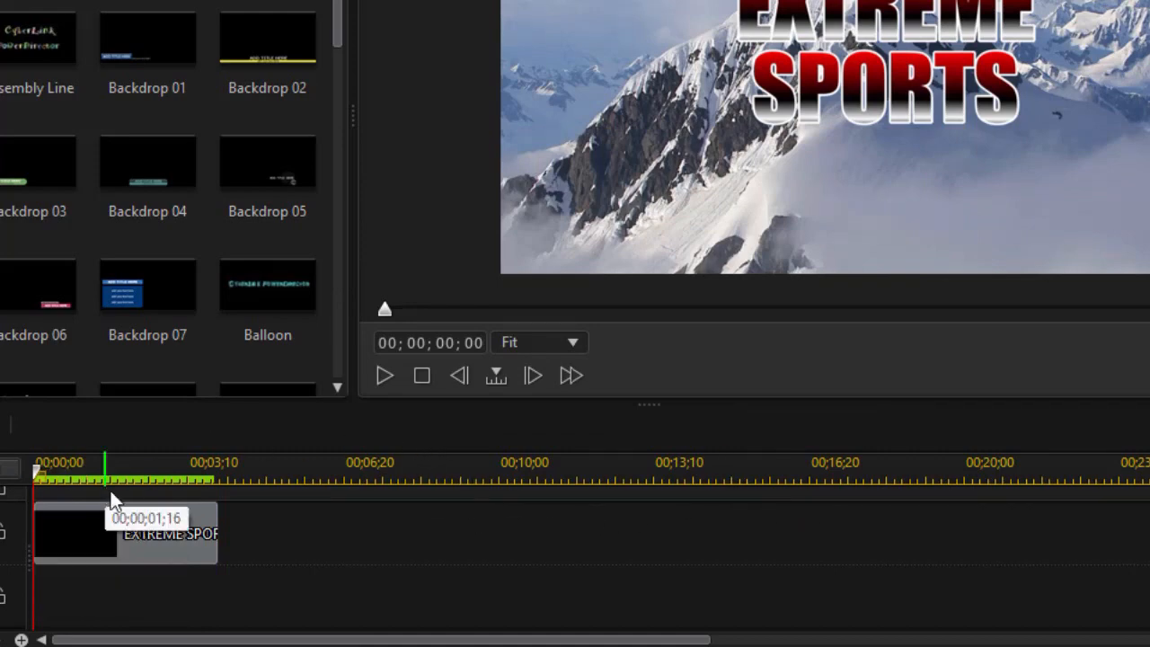
left_click(382, 377)
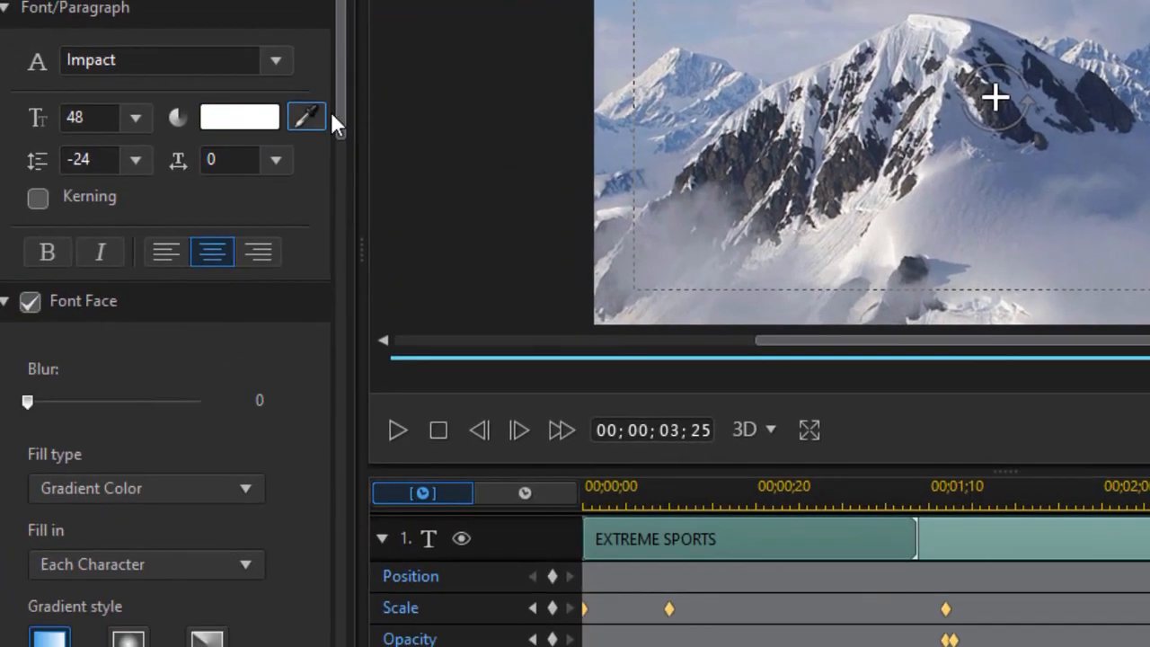
Reposition the title's black and white gradient stops so they sit close together around the middle of the gradient
left_click_drag(339, 117, 350, 247)
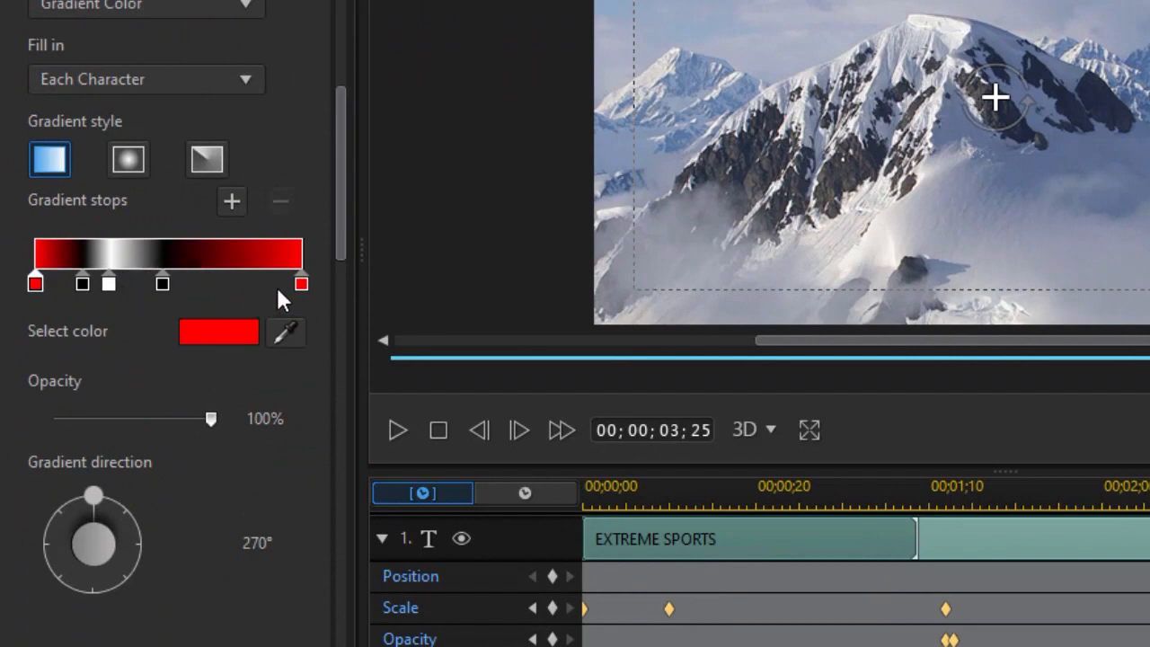
left_click(642, 494)
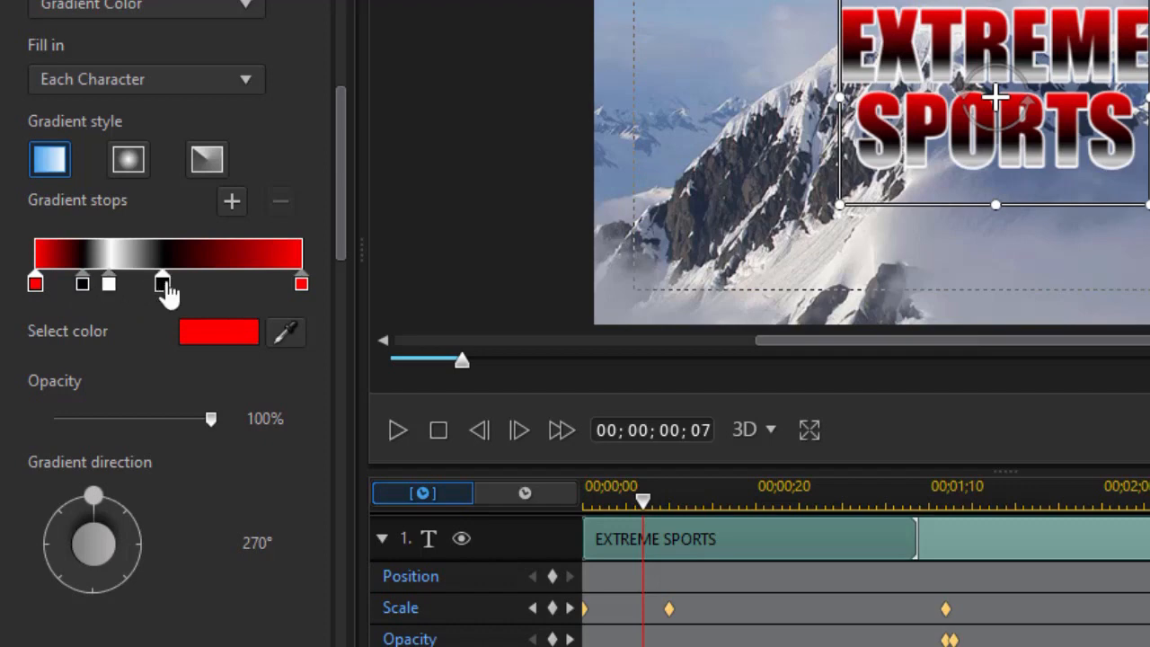
left_click_drag(161, 287, 129, 287)
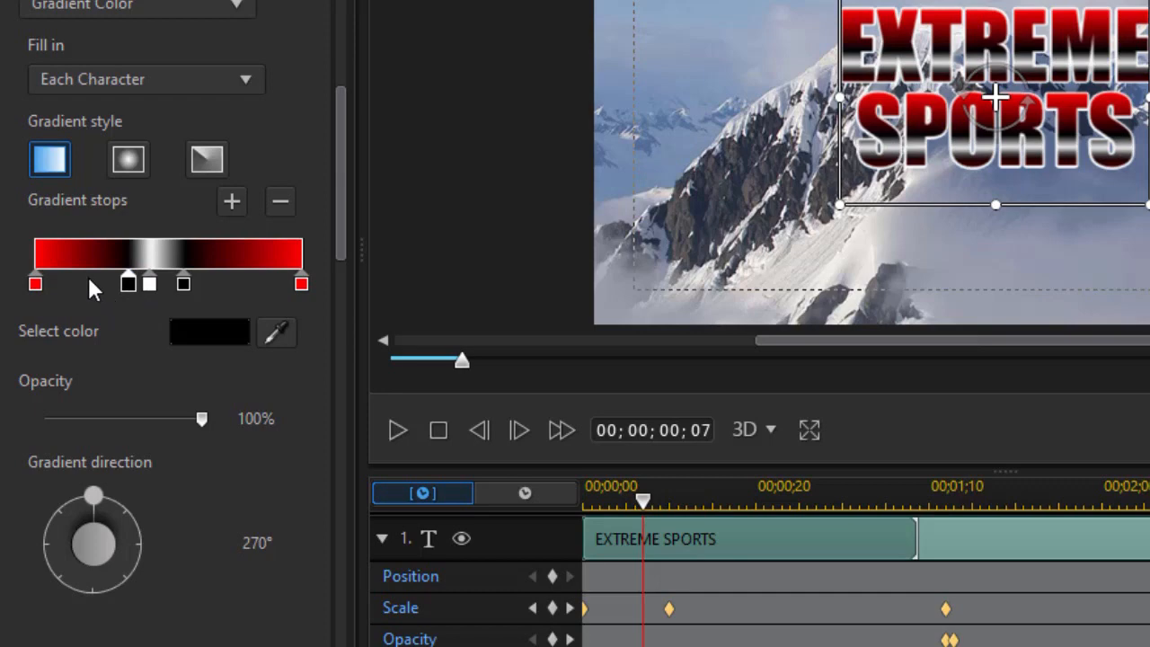
Add a gradient stop between the first red and black stops, color it red (FF0000), and return the playhead to 00;00;00;00
left_click(87, 286)
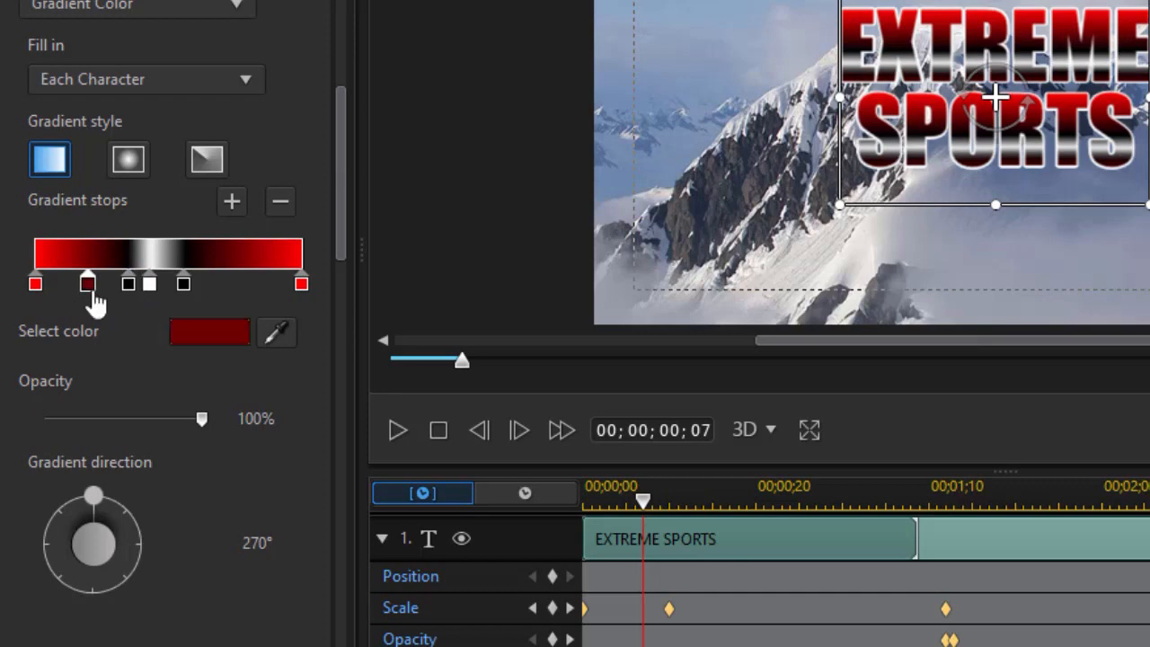
left_click(209, 329)
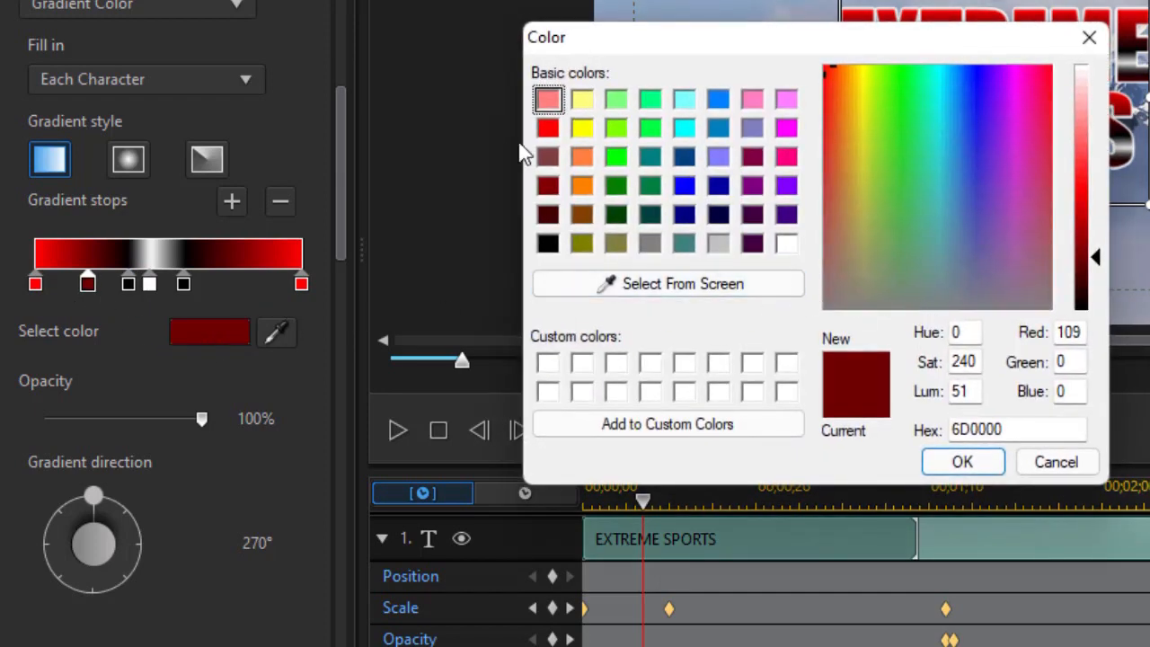
left_click(547, 129)
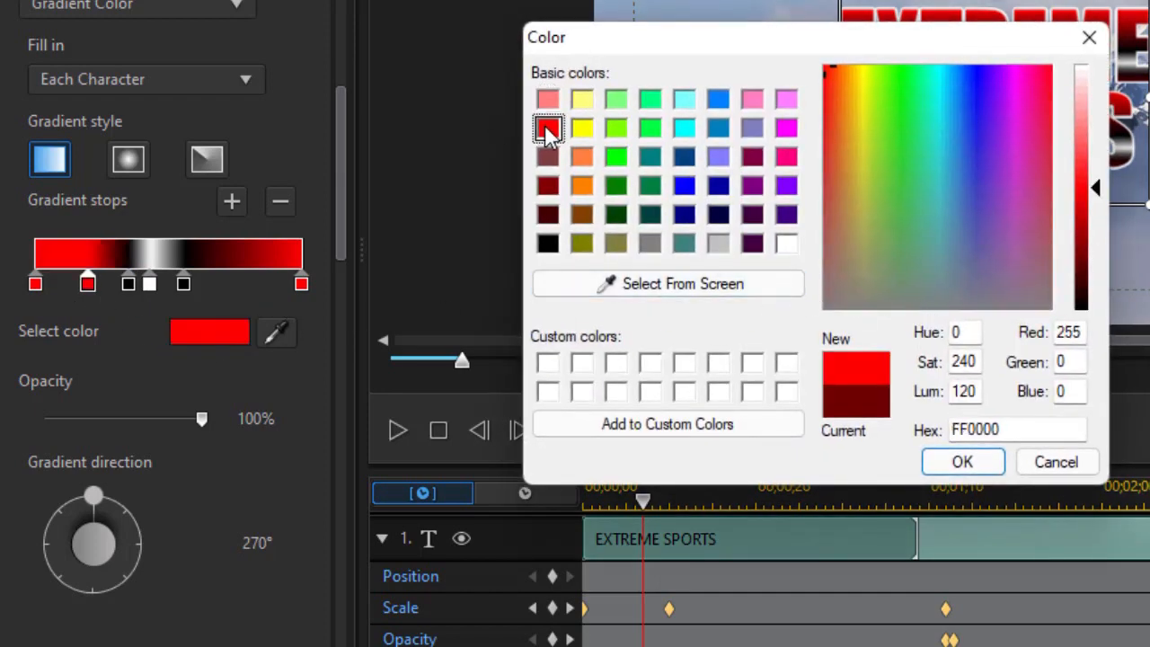
left_click(965, 462)
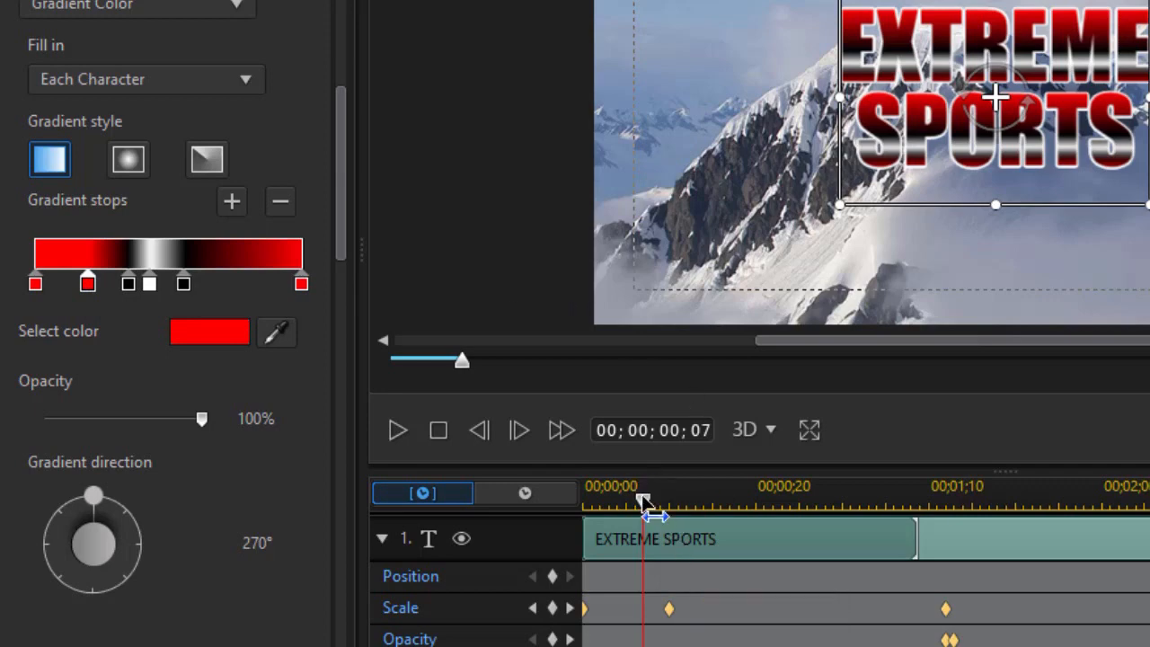
left_click_drag(647, 503, 512, 534)
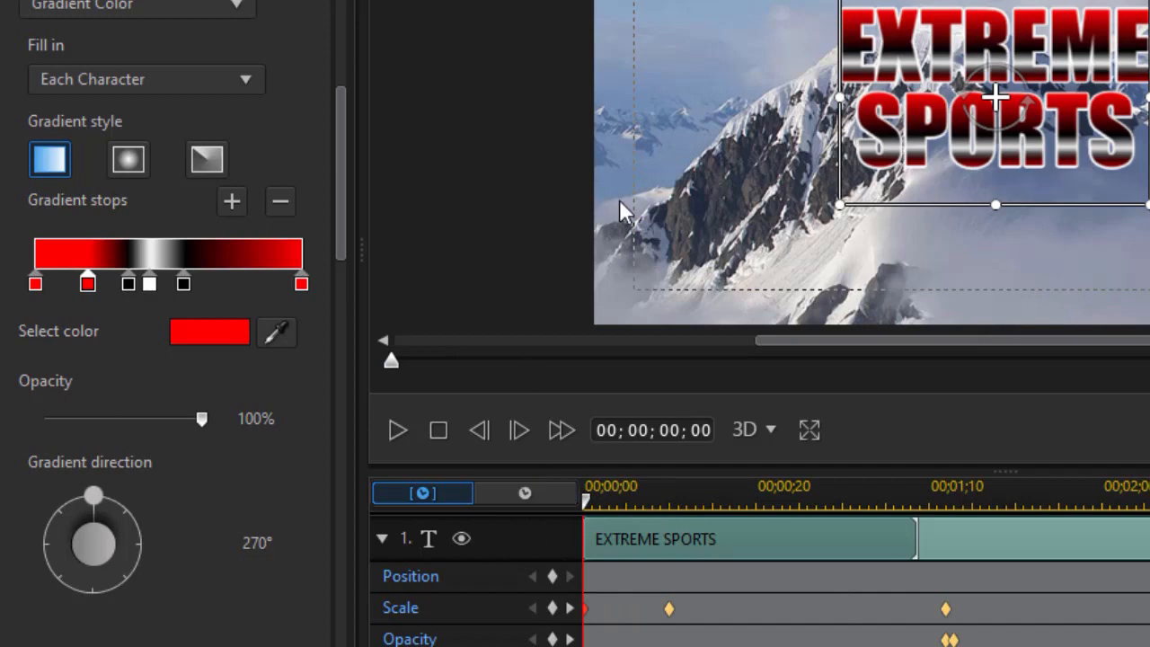